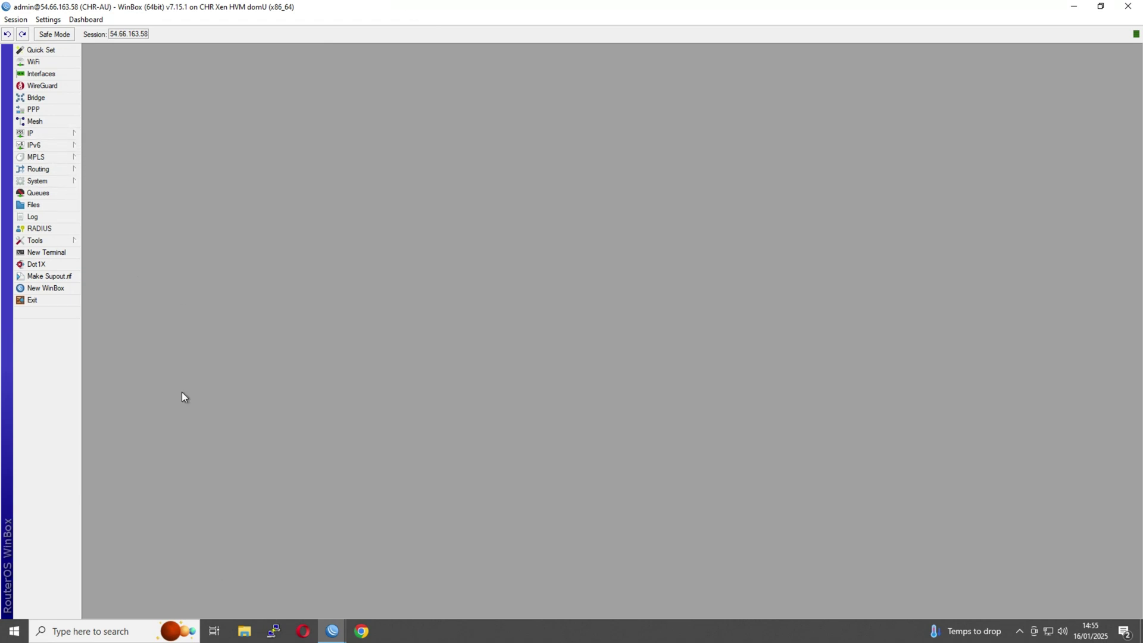
On the AU router, open IP > IPsec, select the chr-uk policy and open the chr-uk peer.
left_click(32, 134)
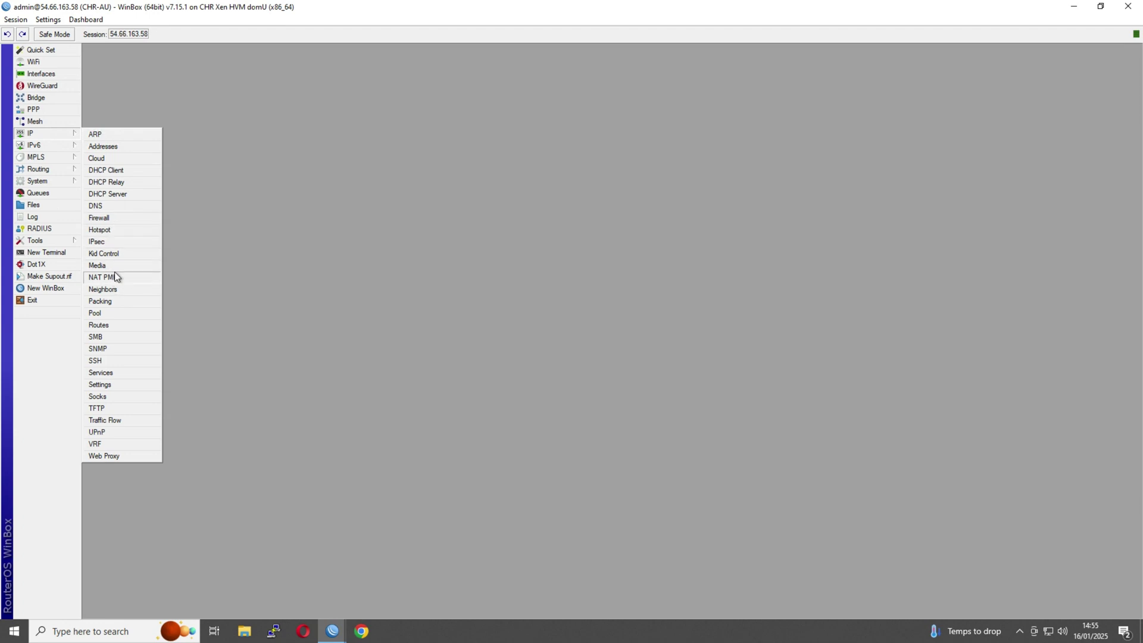
left_click(110, 241)
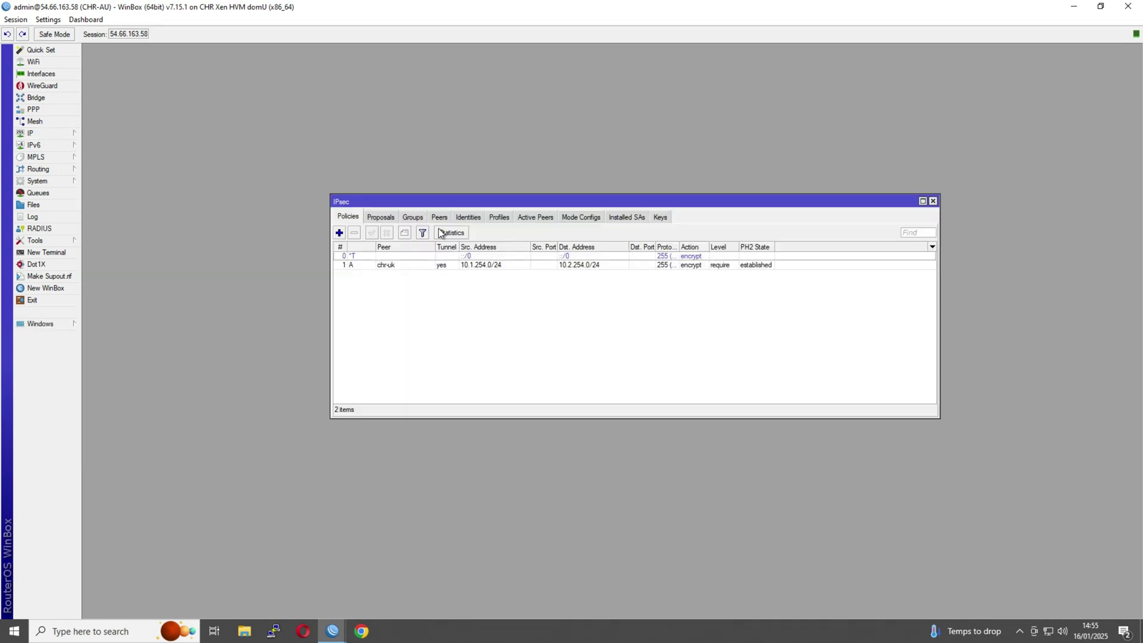
left_click(737, 265)
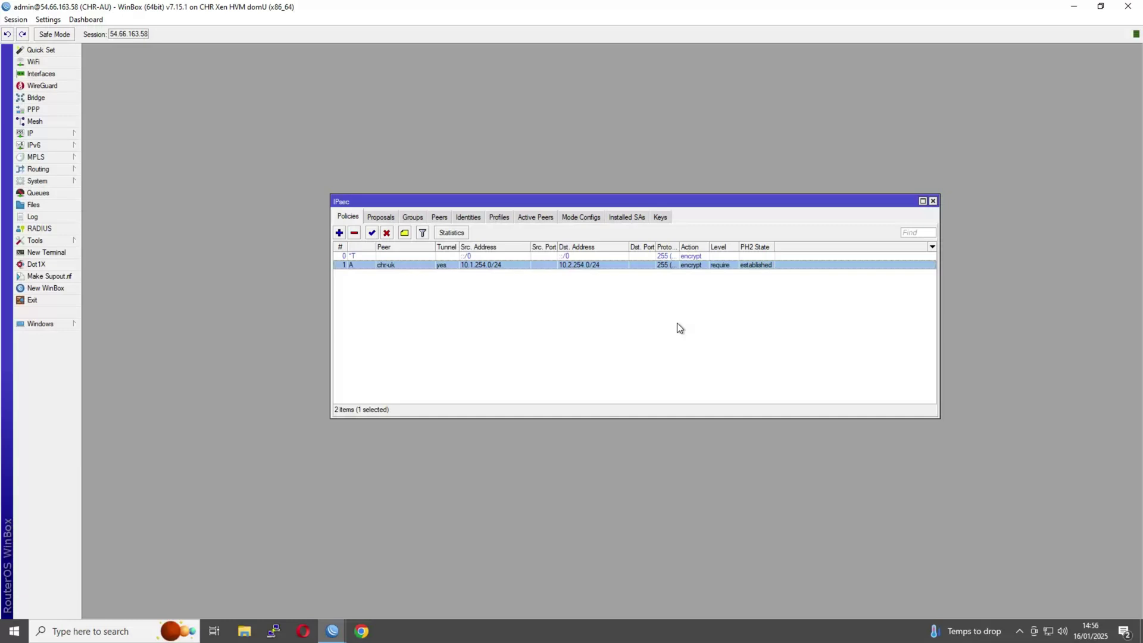
left_click(441, 217)
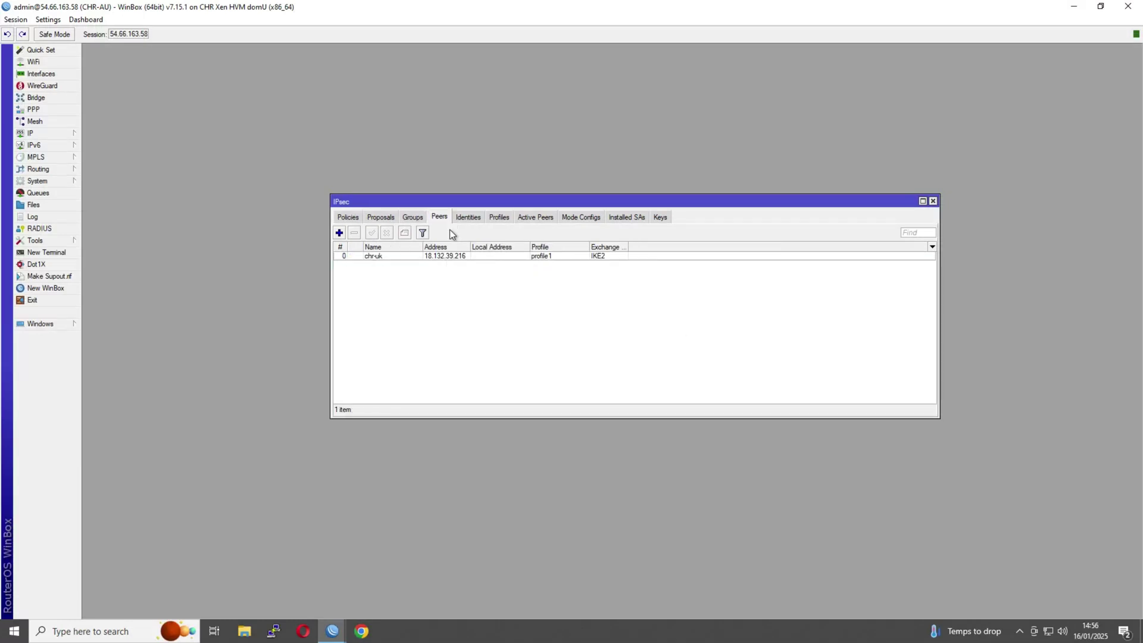
double_click(424, 256)
key("Tab")
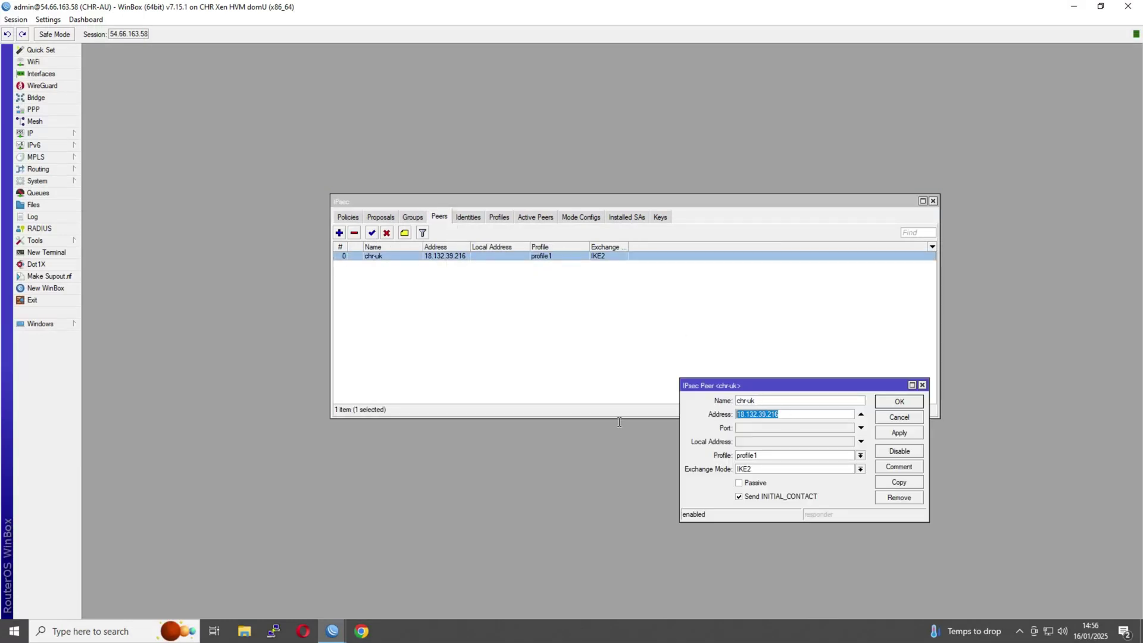
On the UK router, open the chr-au IPsec peer and select its address 54.66.163.58.
mouse_move(332, 631)
left_click(364, 596)
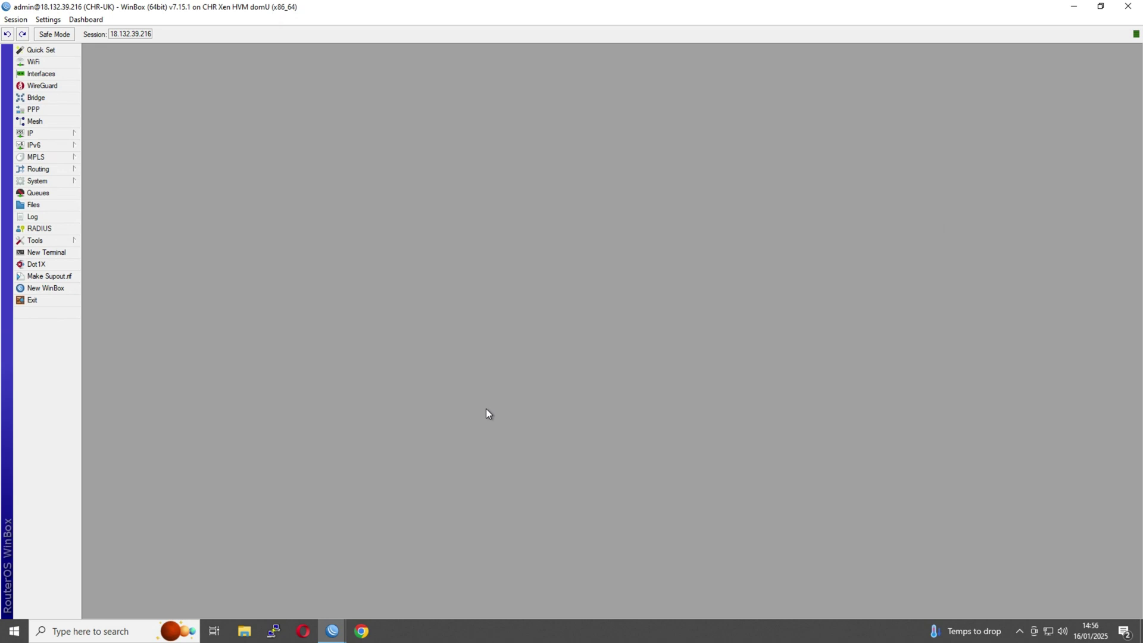
left_click(69, 133)
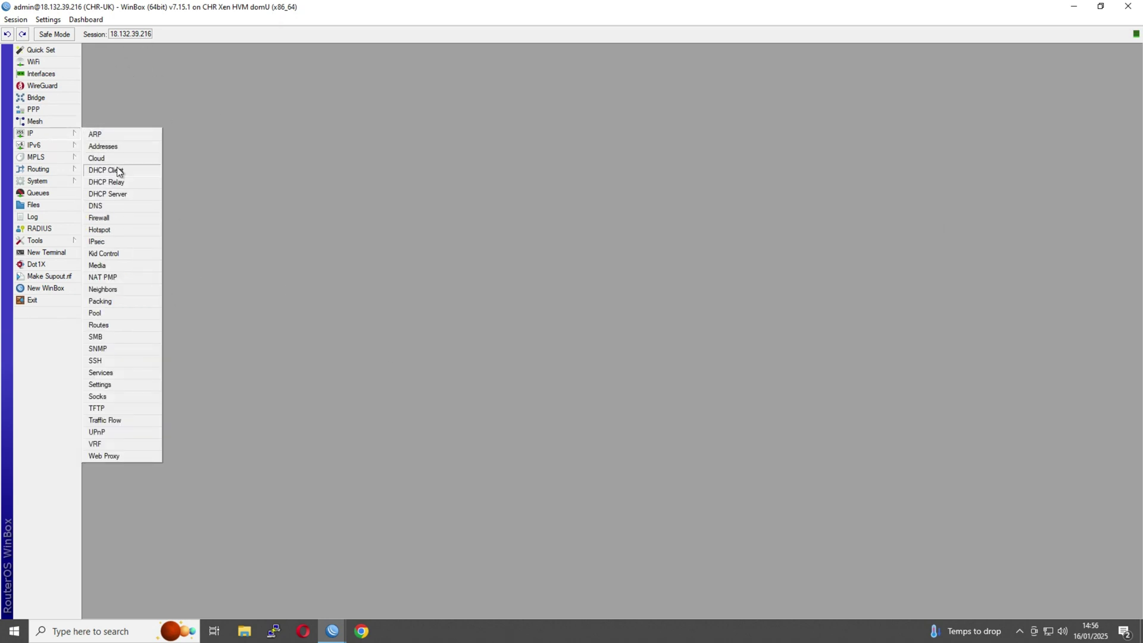
left_click(109, 243)
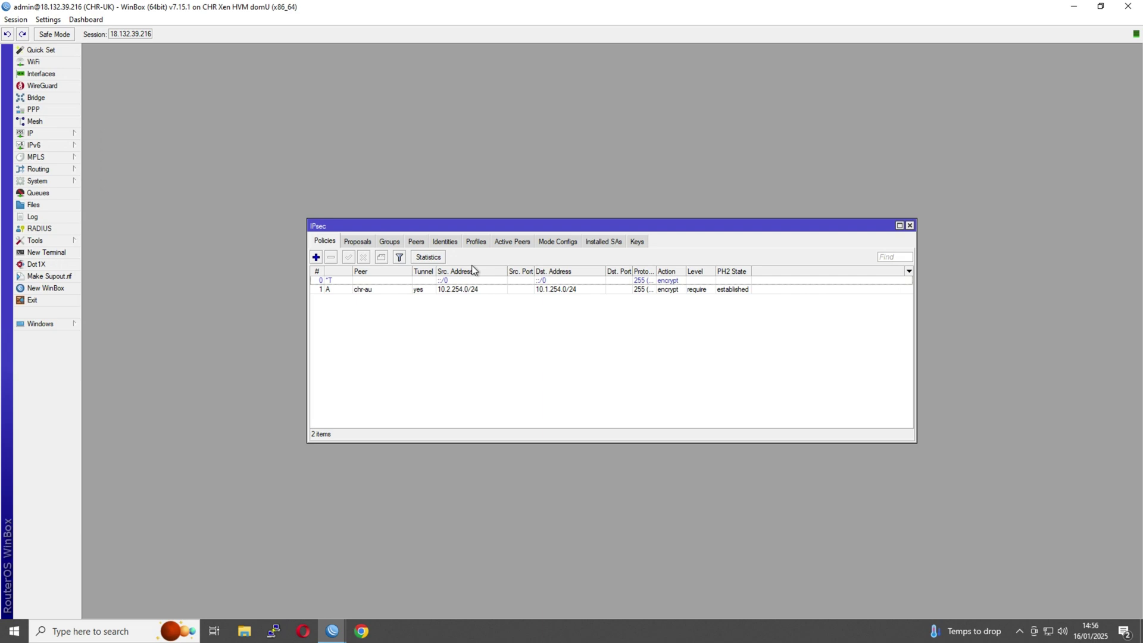
left_click(453, 242)
left_click(415, 242)
double_click(434, 280)
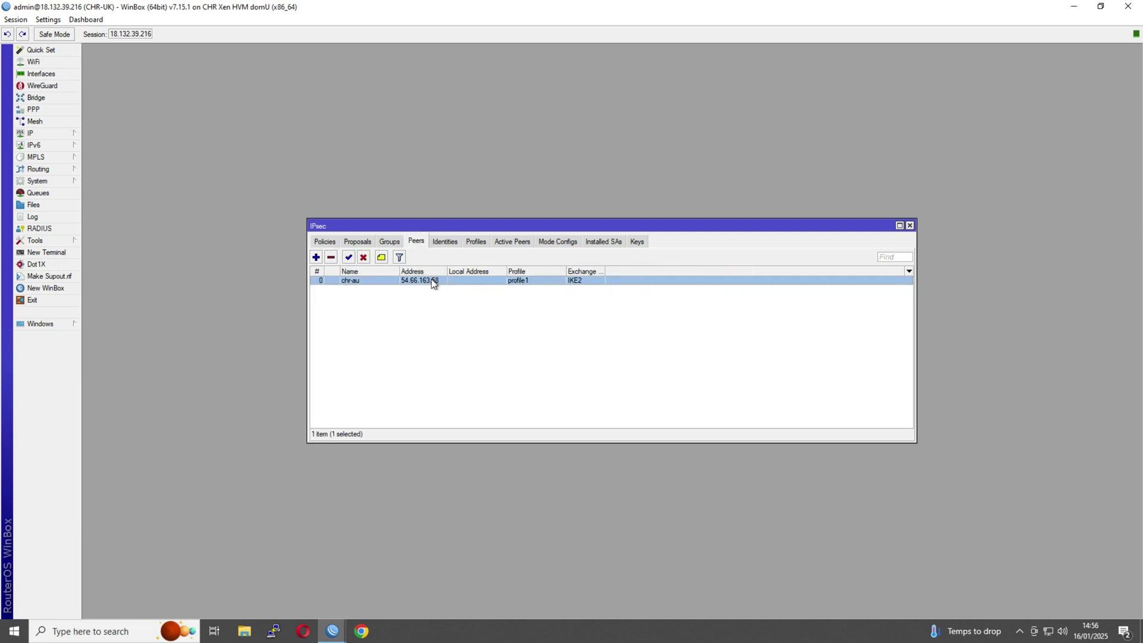
left_click_drag(582, 296, 544, 295)
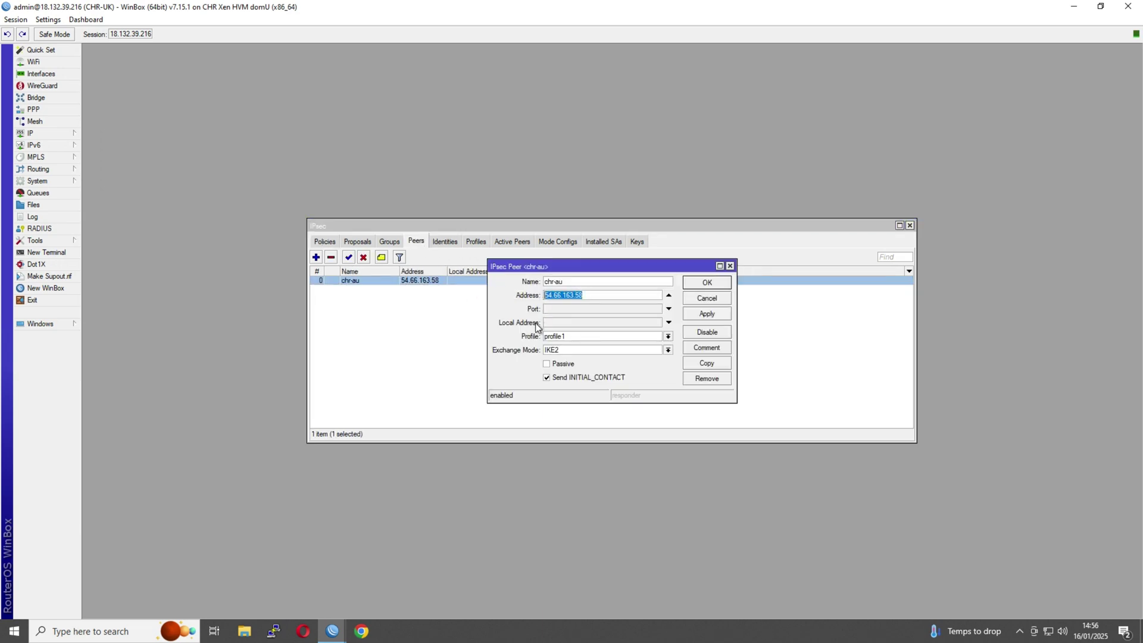
Back on the AU router, close the chr-uk peer editor and select the session address 54.66.163.58.
mouse_move(332, 630)
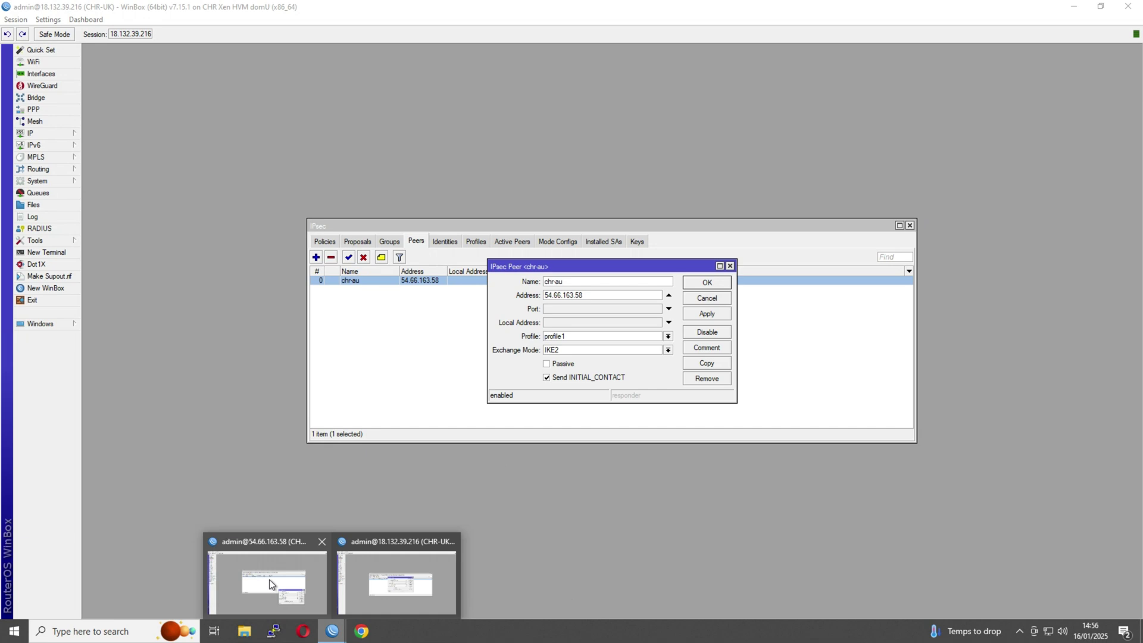
left_click(273, 582)
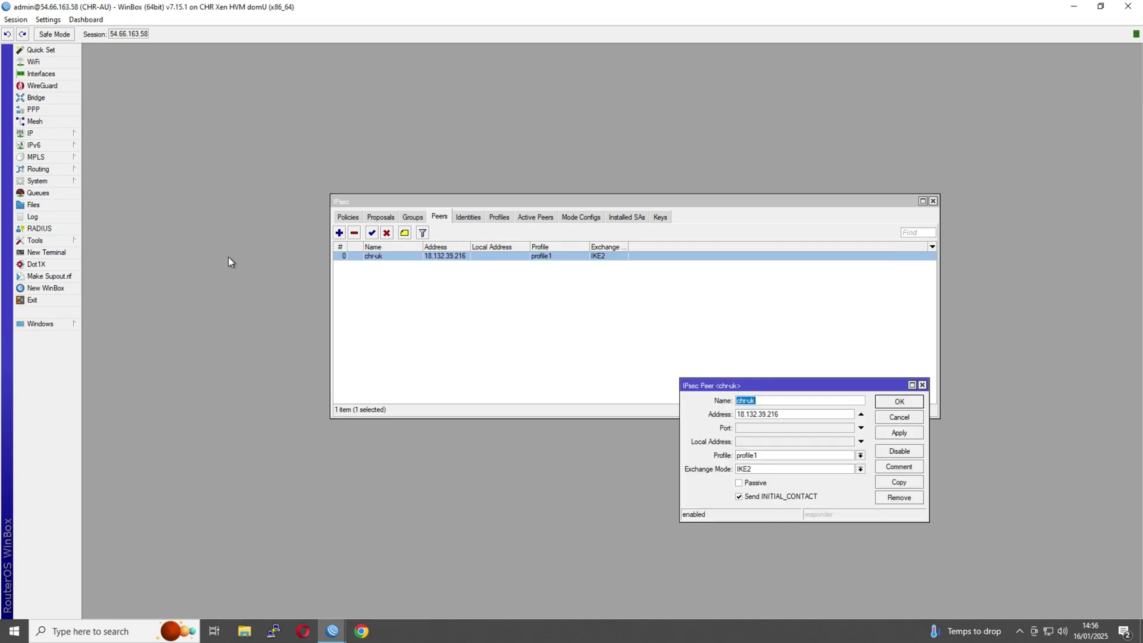
left_click(922, 385)
double_click(144, 33)
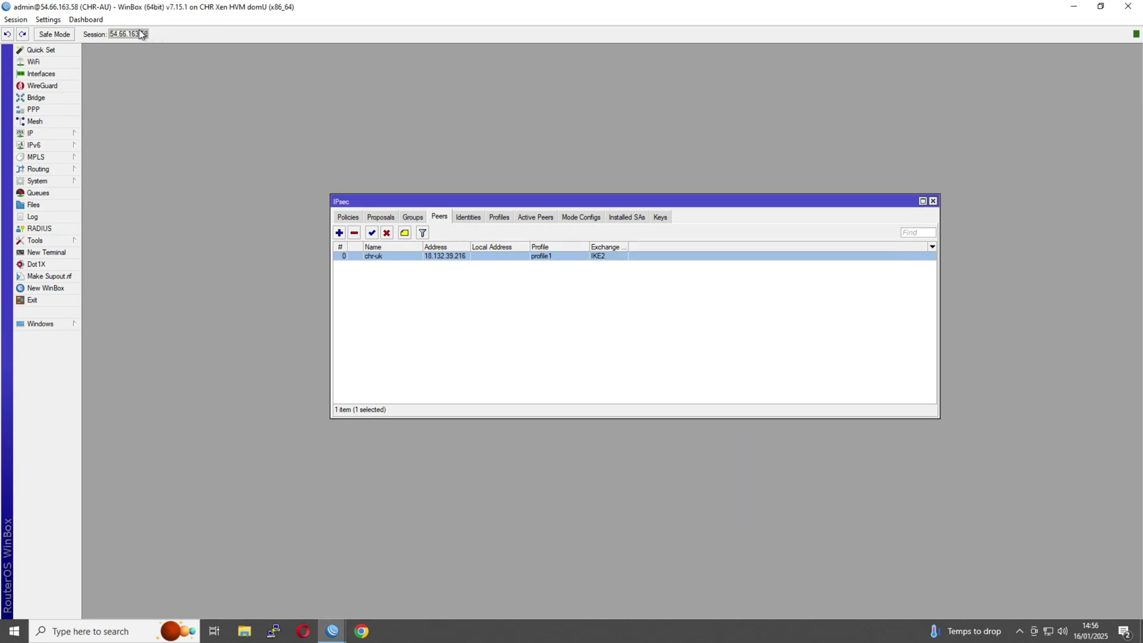
double_click(142, 34)
In the AU router's IP > Cloud settings, close the Mesh window, tick DDNS Enabled and apply.
left_click(36, 121)
left_click(39, 133)
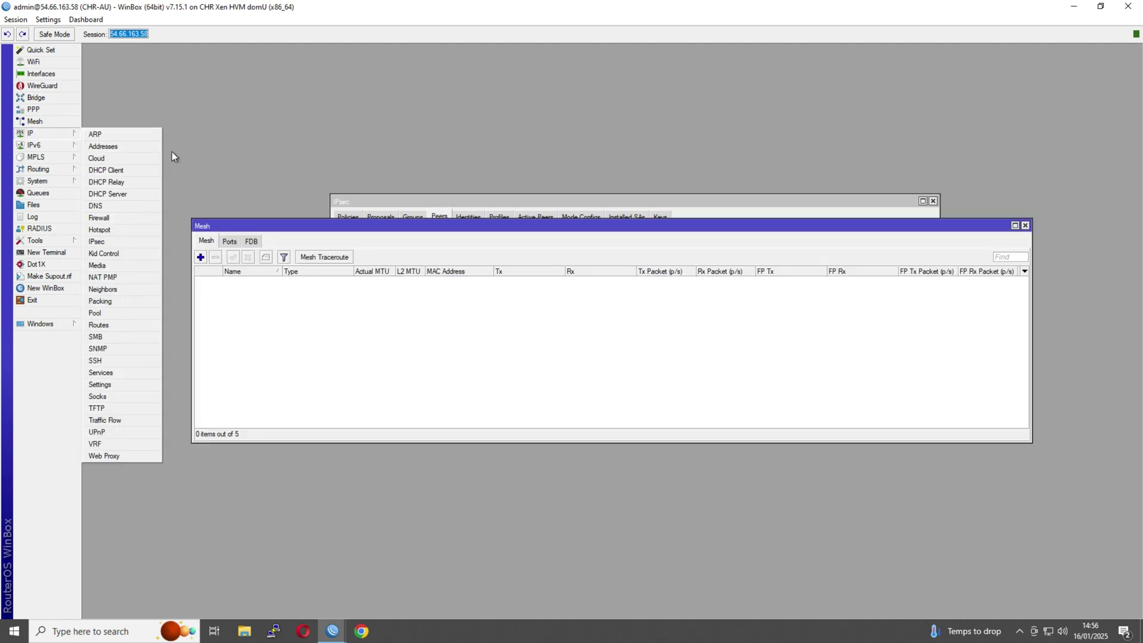
left_click(124, 161)
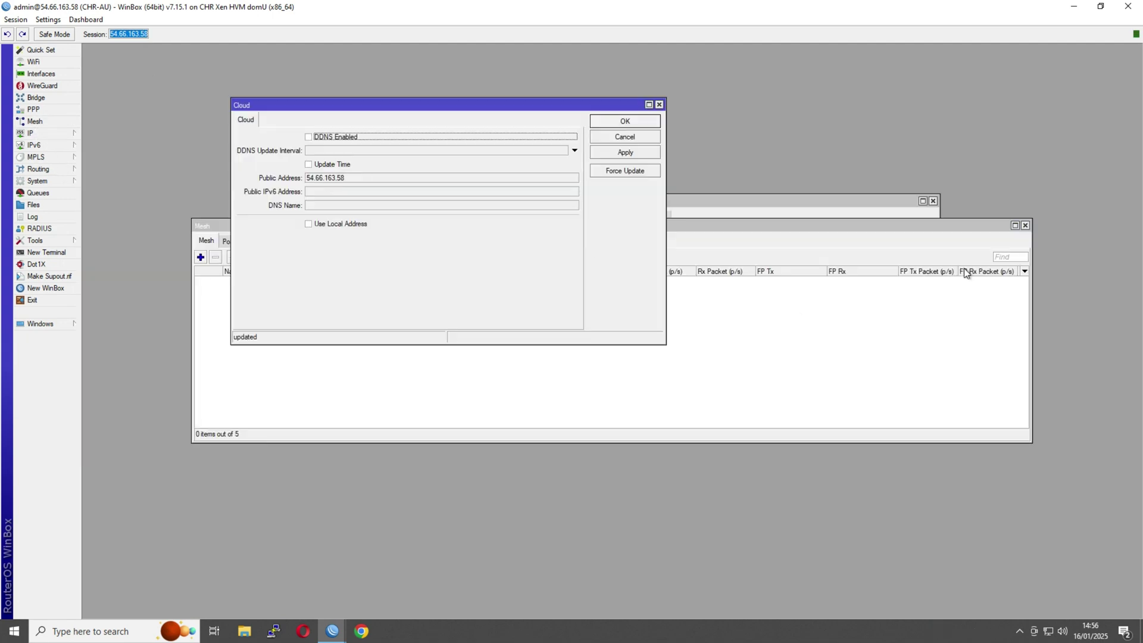
left_click(1025, 225)
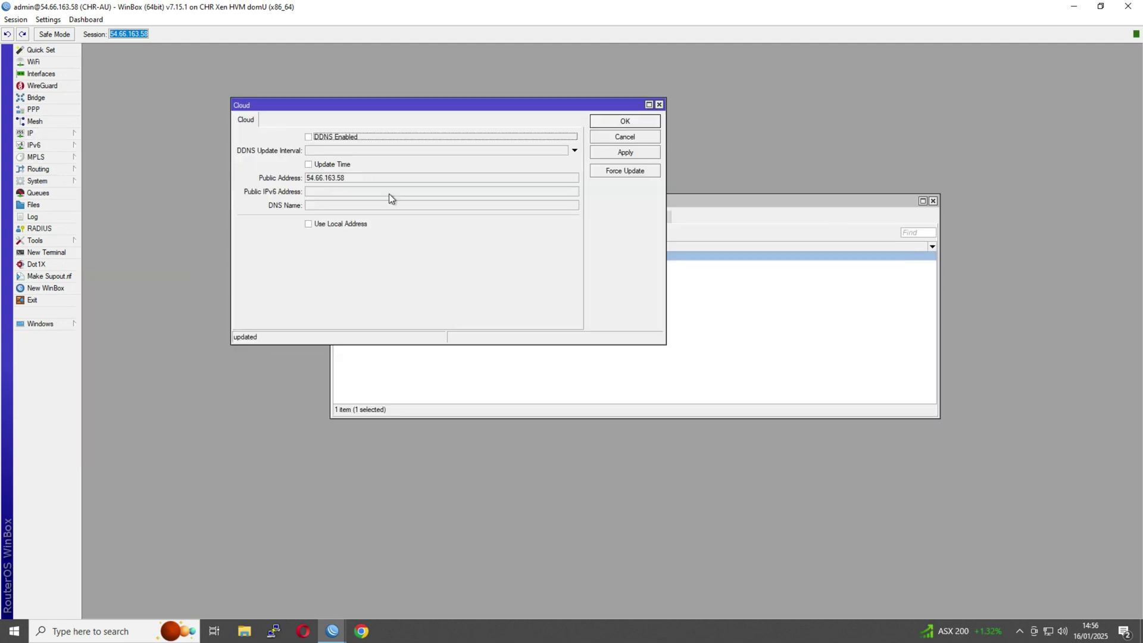
left_click(309, 137)
left_click(607, 154)
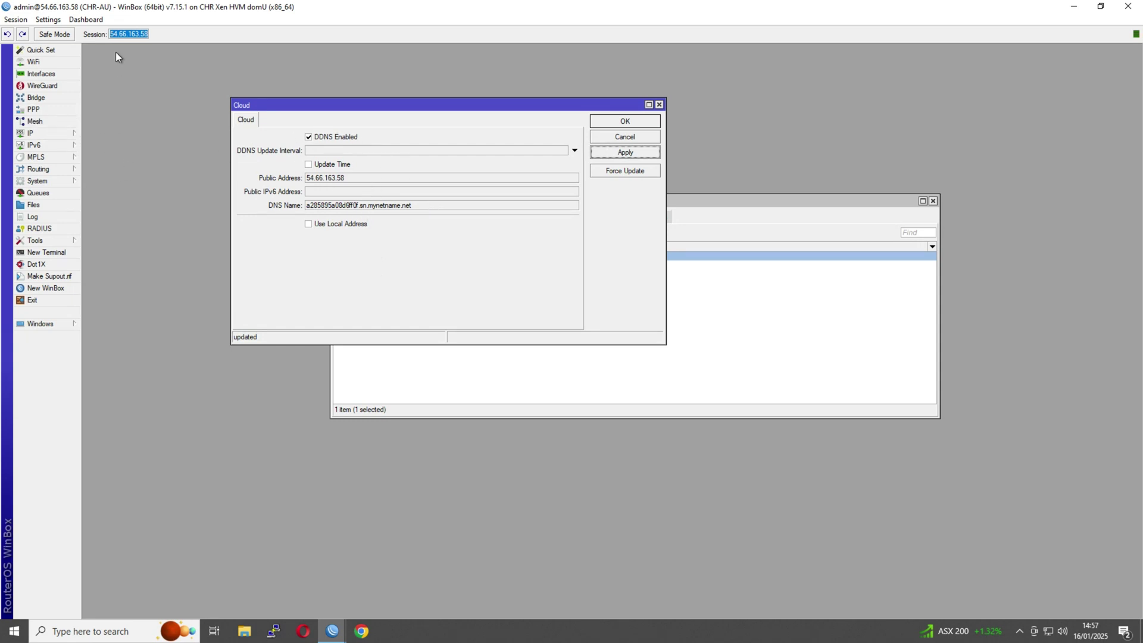
left_click(50, 137)
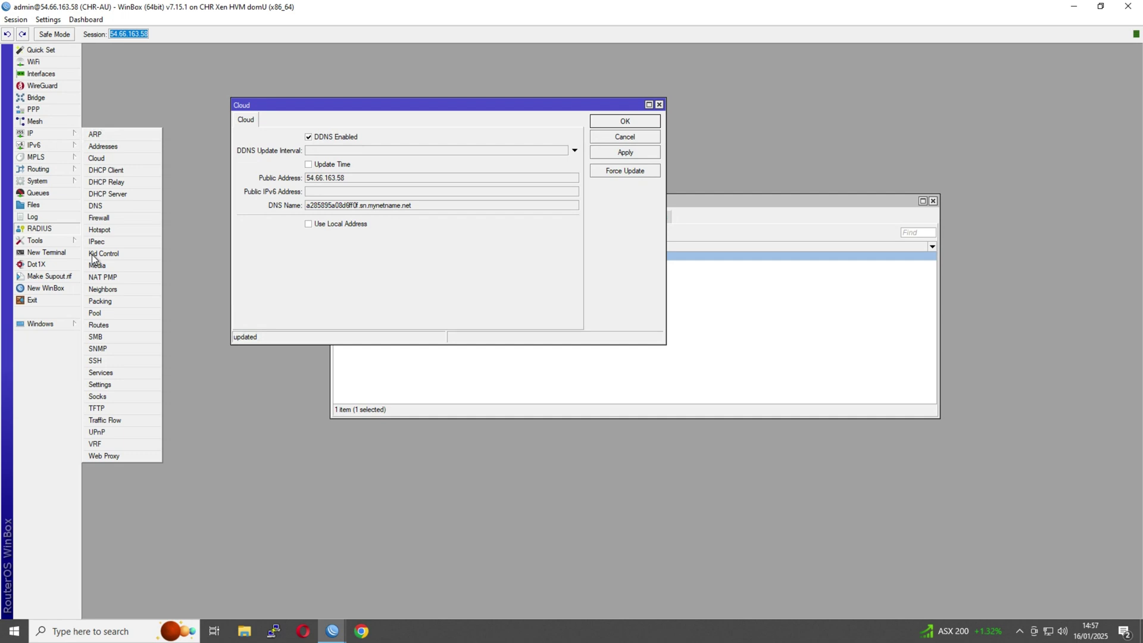
mouse_move(48, 180)
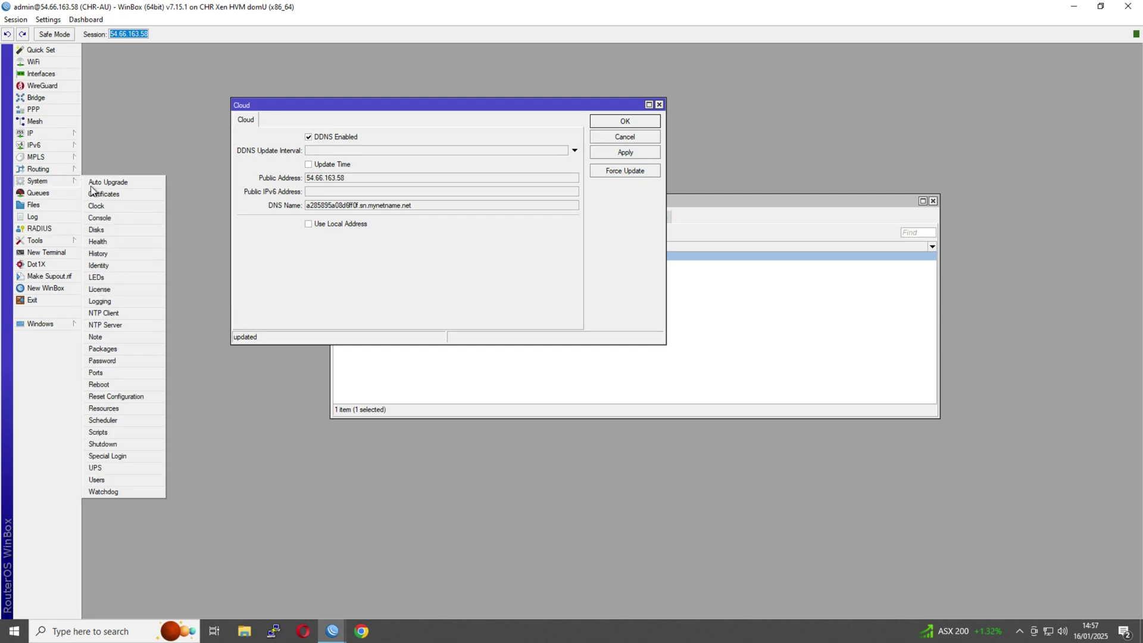
left_click(99, 290)
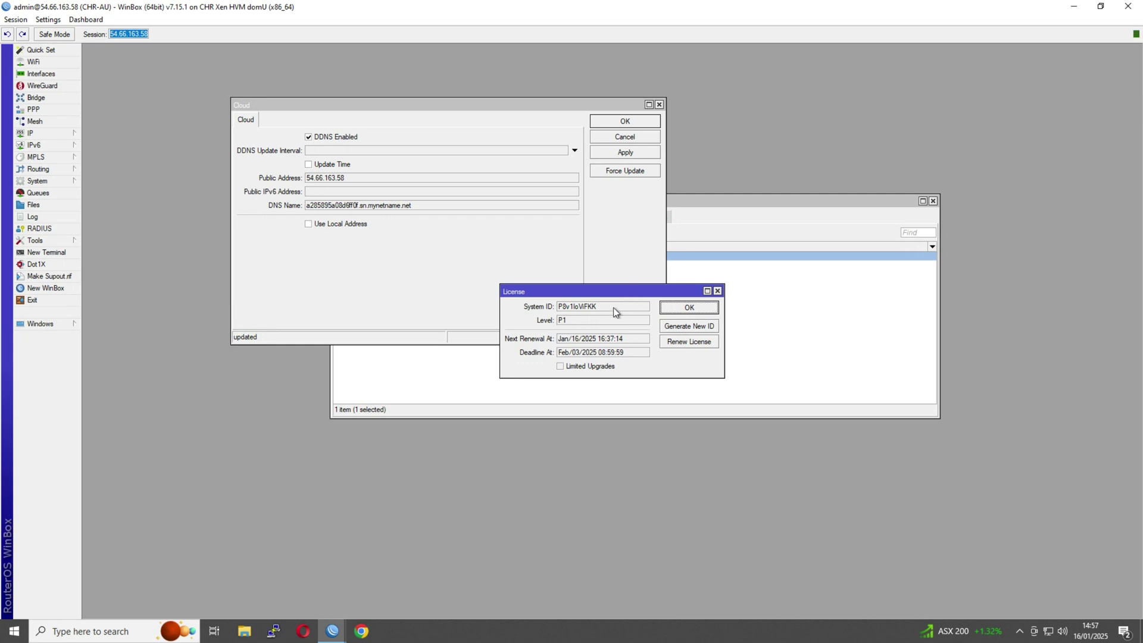
left_click(563, 319)
left_click(698, 309)
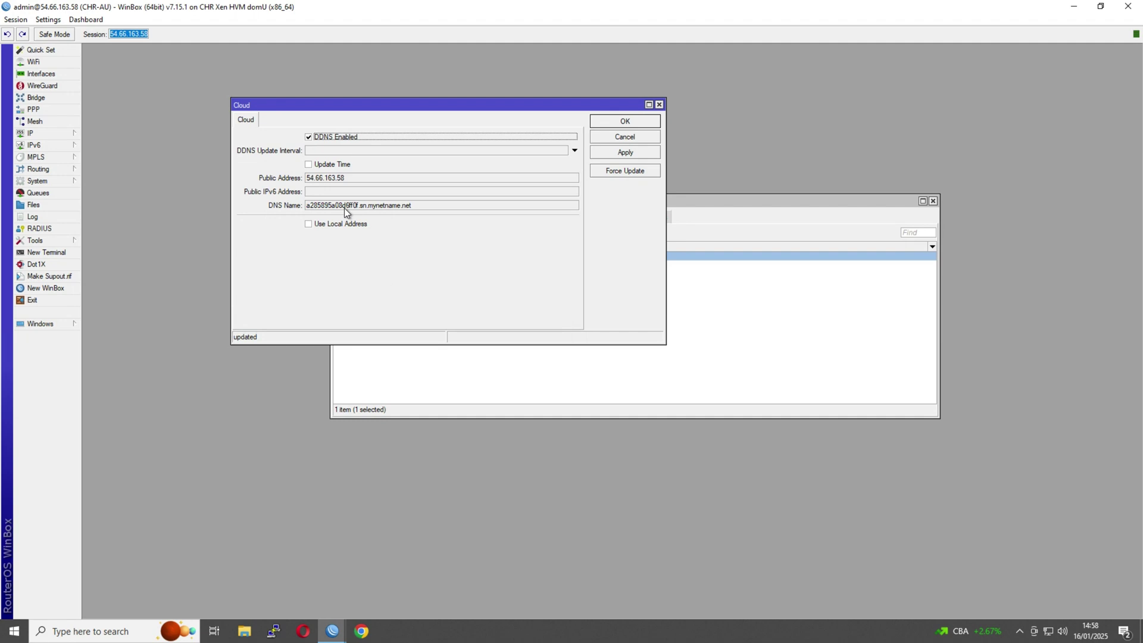
Copy the mynetname.net DNS Name value from the Cloud window.
left_click_drag(420, 207, 291, 209)
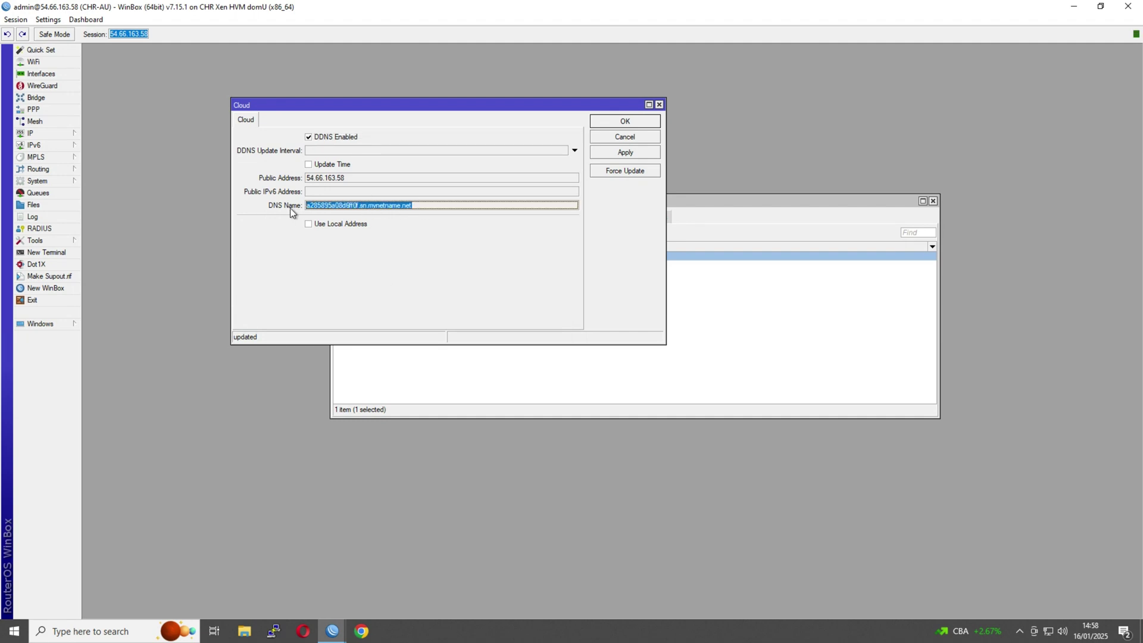
right_click(343, 207)
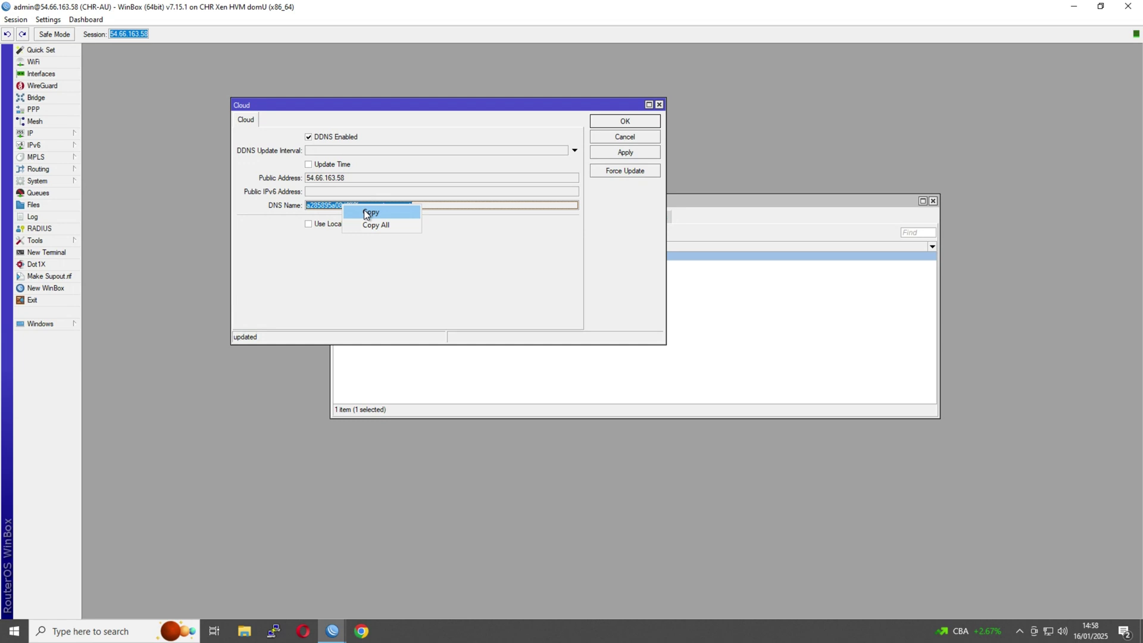
left_click(368, 216)
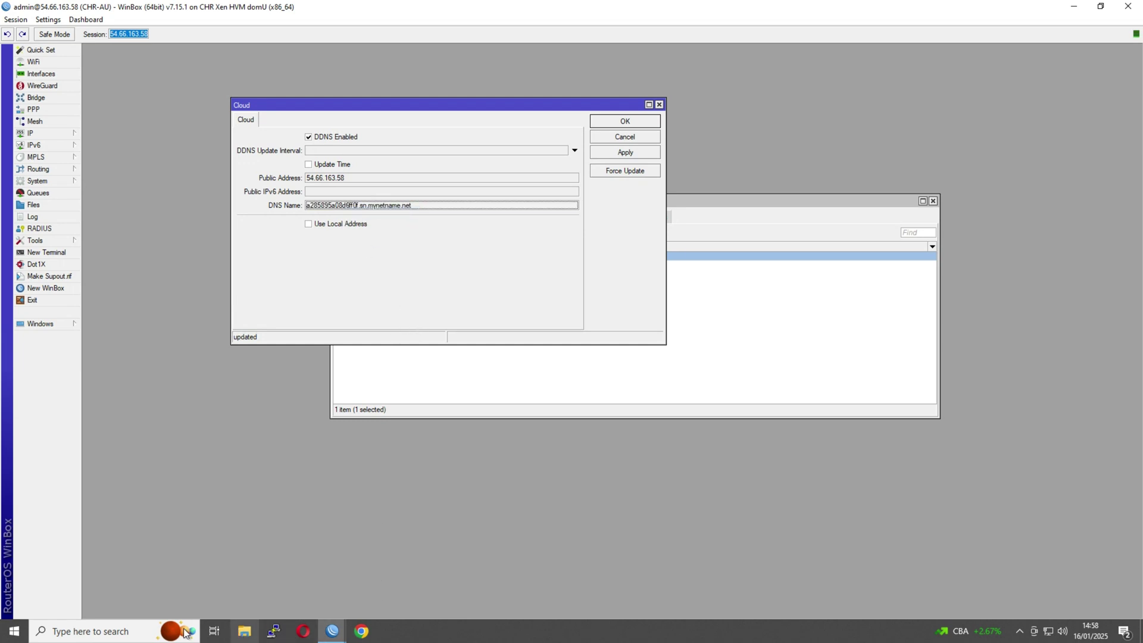
left_click(14, 632)
Launch Command Prompt and ping chr-au.mikrotikmasters.com.
type("cmd")
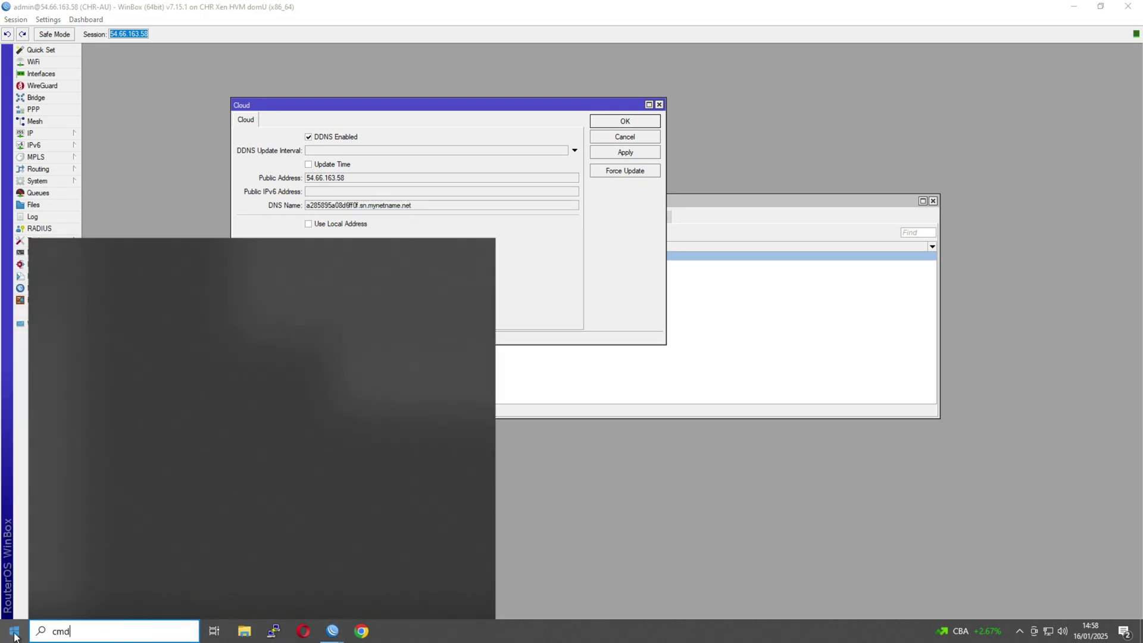
key("Return")
left_click_drag(275, 77, 621, 304)
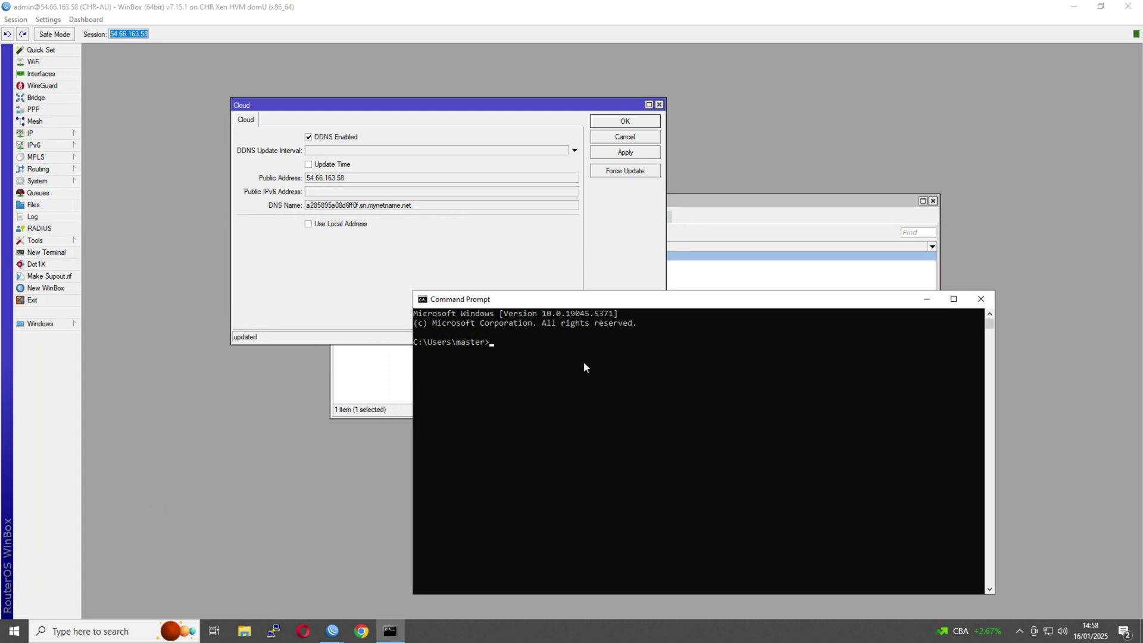
type("chr-a")
key("BackSpace")
key("BackSpace")
key("BackSpace")
key("BackSpace")
key("BackSpace")
type("ping chr-au")
type("s.com")
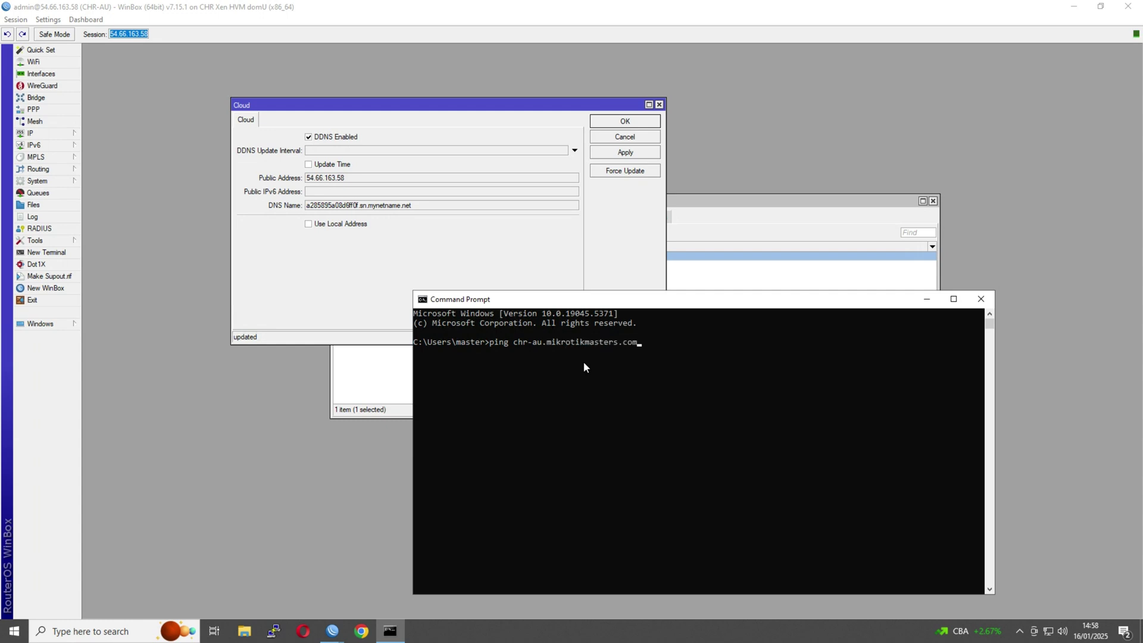
key("Return")
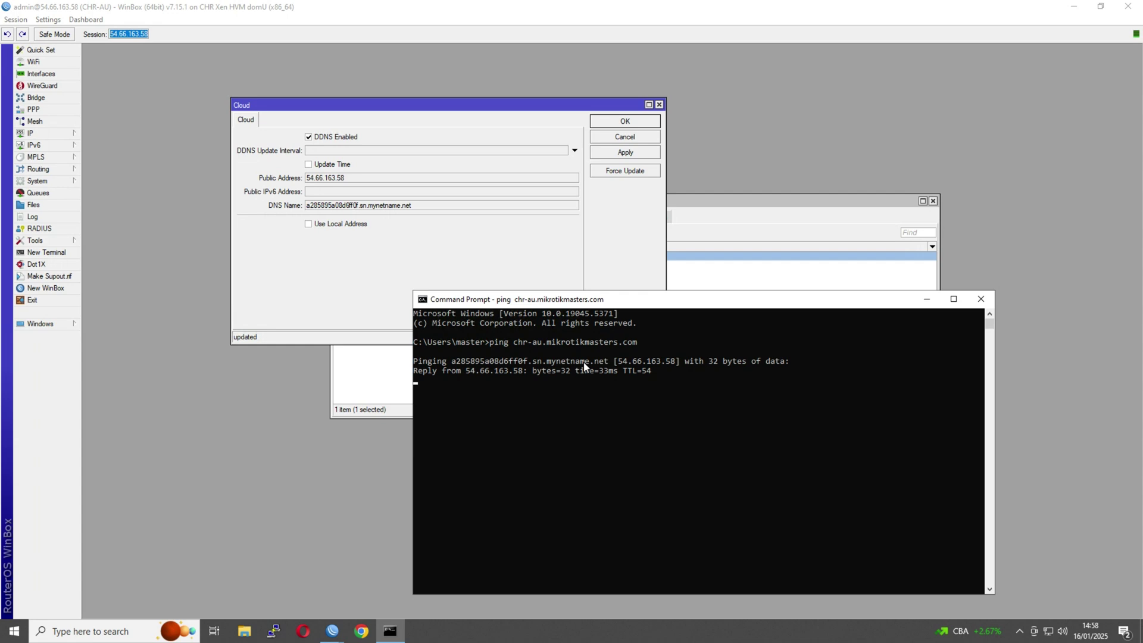
Highlight 54.66.163.58, the mynetname.net hostname and chr-au.mikrotikmasters.com in the ping output.
mouse_move(614, 362)
left_mouse_down()
mouse_move(657, 364)
mouse_move(625, 363)
left_mouse_up()
left_click_drag(451, 361, 617, 361)
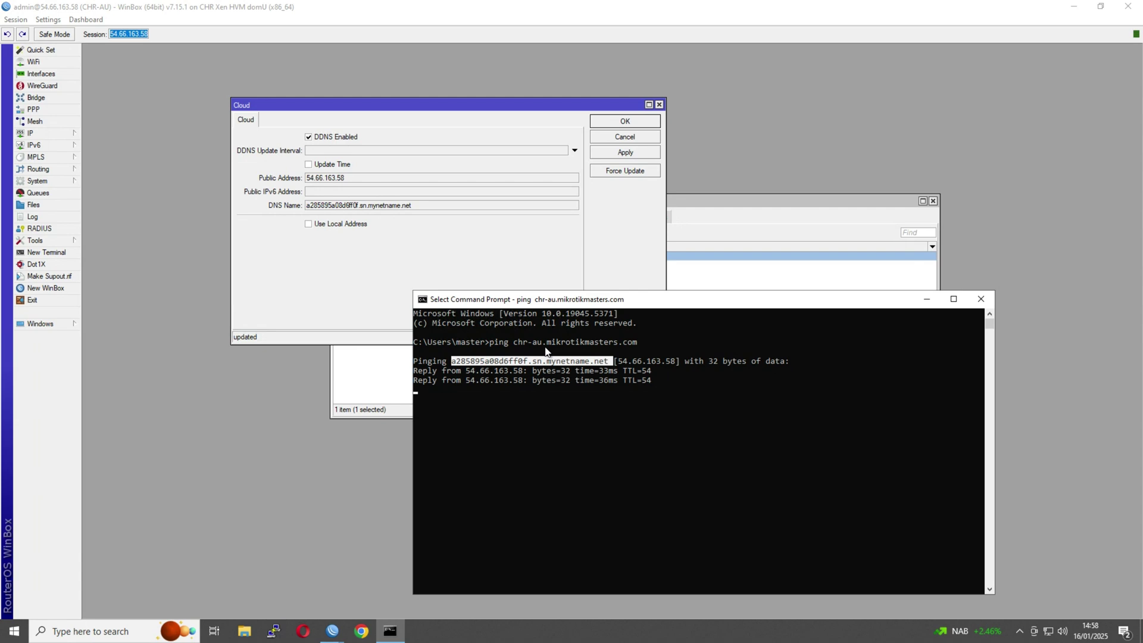
left_click(515, 342)
left_click_drag(624, 342, 638, 344)
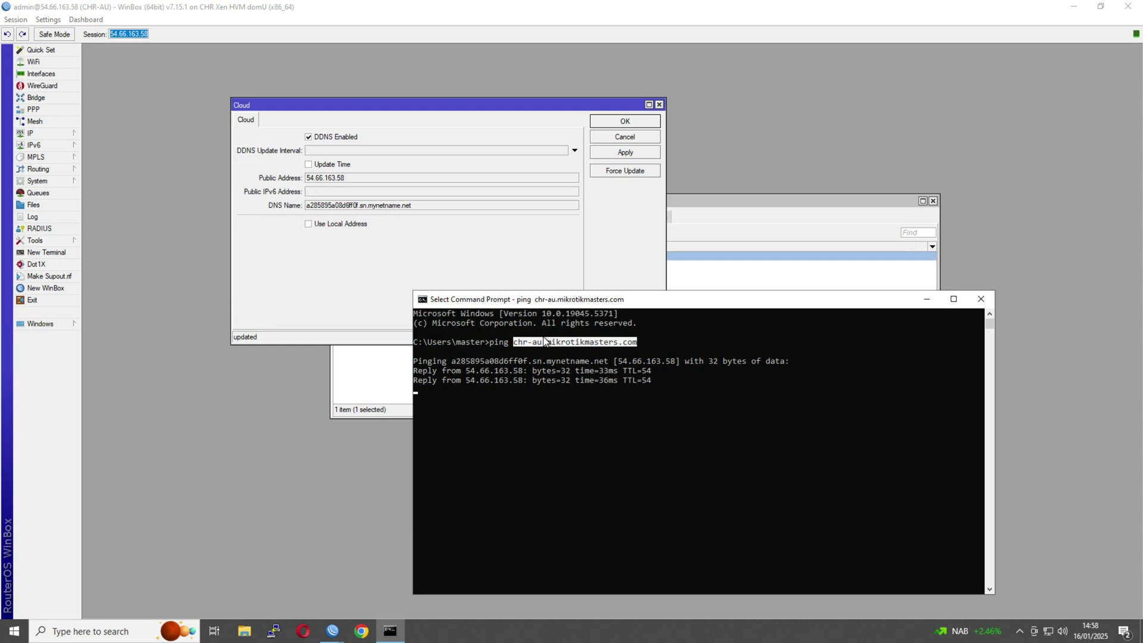
left_click(572, 360)
left_click_drag(450, 367, 609, 376)
left_click(611, 380)
left_click_drag(638, 341, 514, 343)
key("ctrl+c")
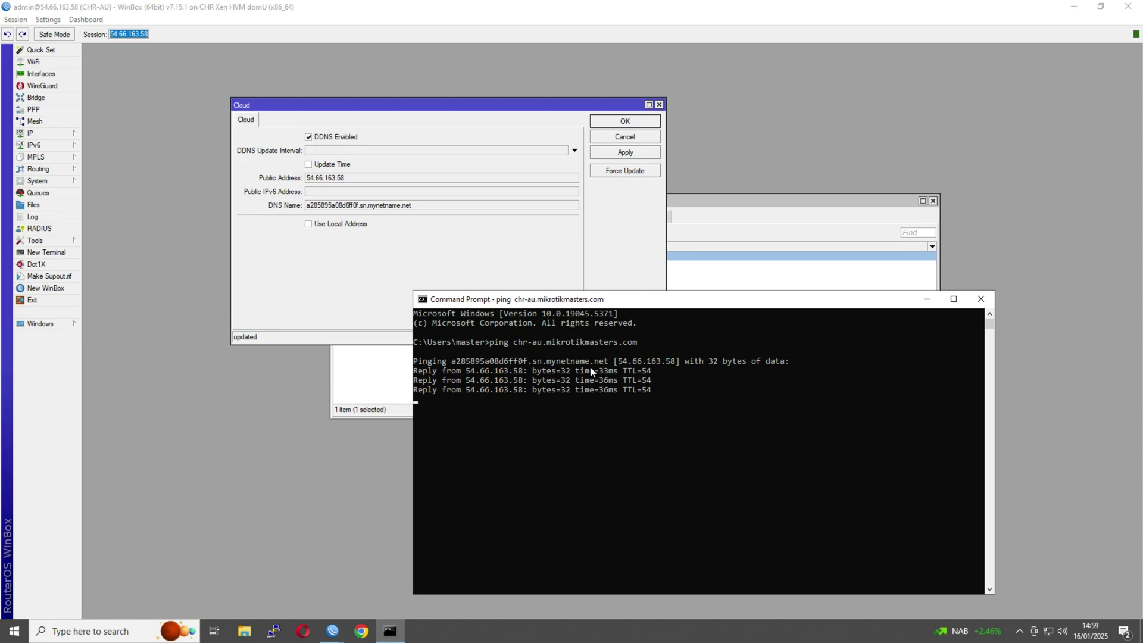
On the UK router, replace the chr-au peer's address with chr-au.mikrotikmasters.com.
left_click(625, 122)
left_click_drag(557, 207, 424, 166)
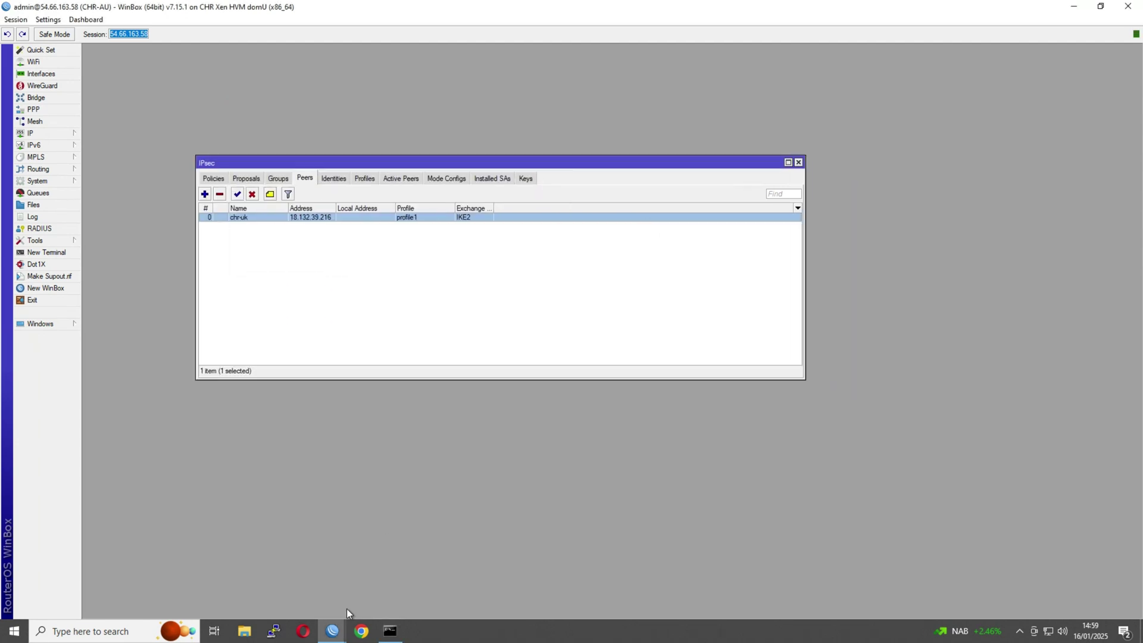
left_click(332, 630)
left_click(429, 543)
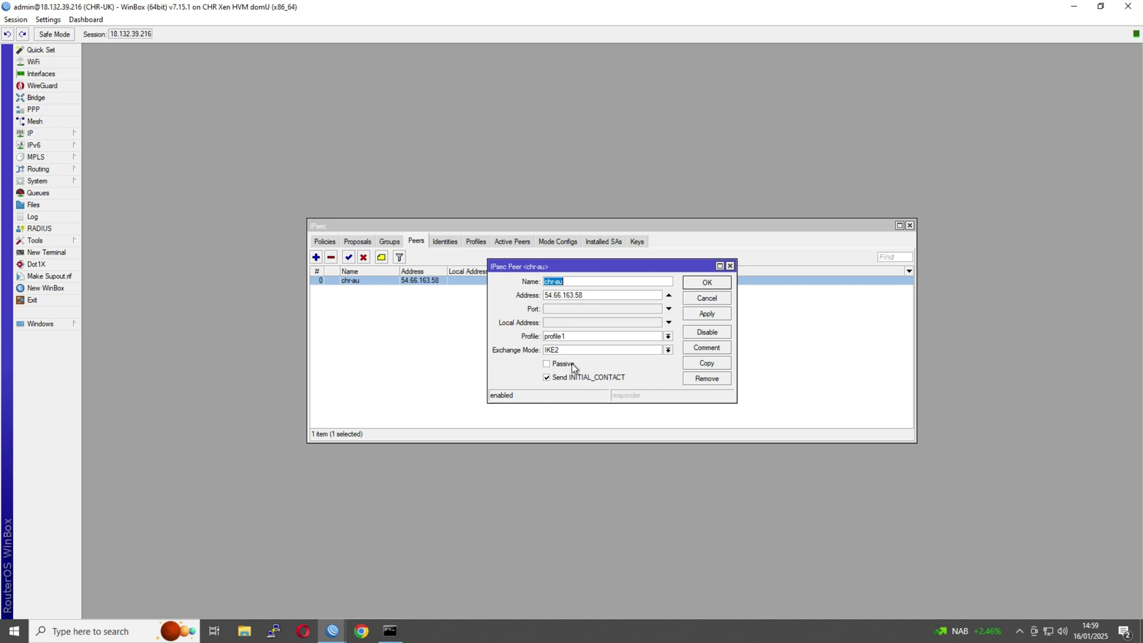
left_click_drag(580, 296, 524, 301)
key("ctrl+v")
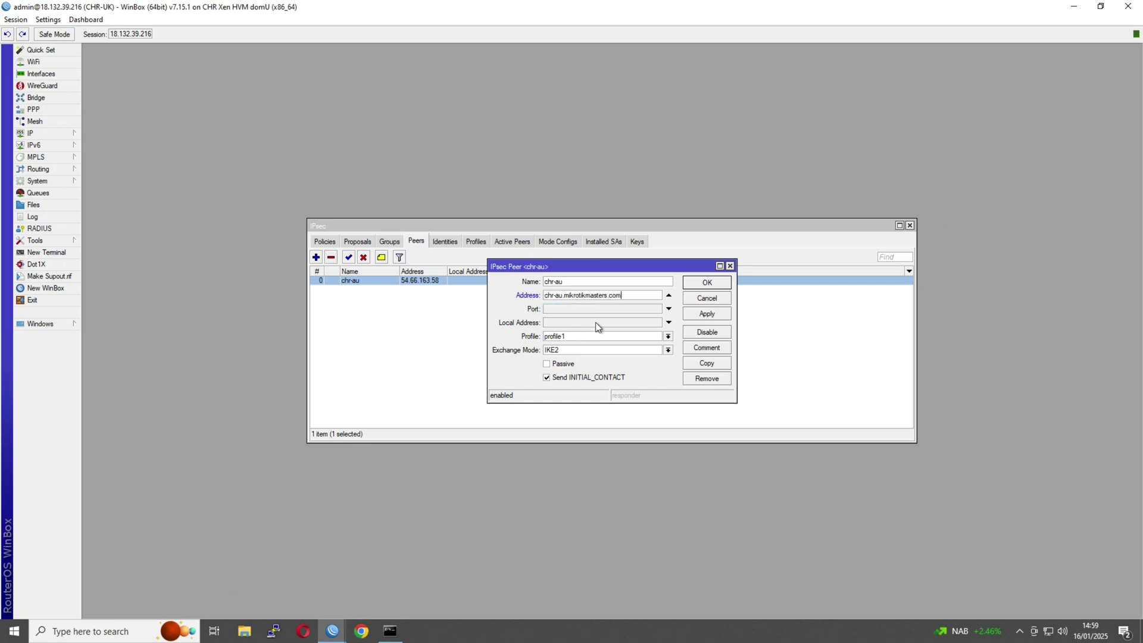
From a UK router terminal, ping chr-au.mikrotikmasters.com and confirm 0% loss.
left_click(33, 257)
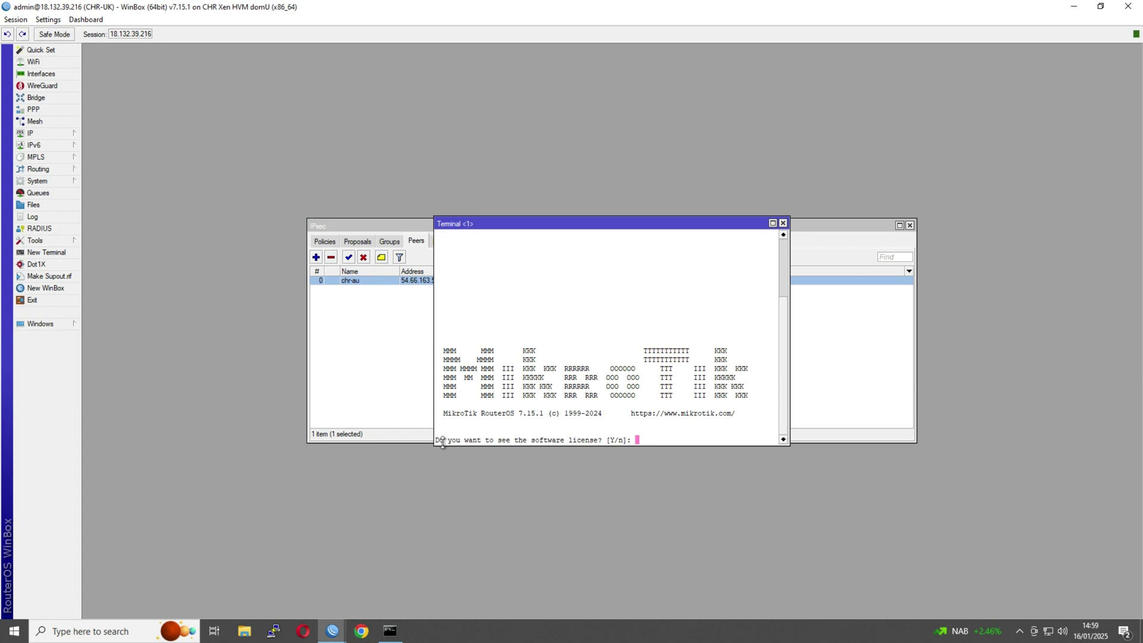
type("n")
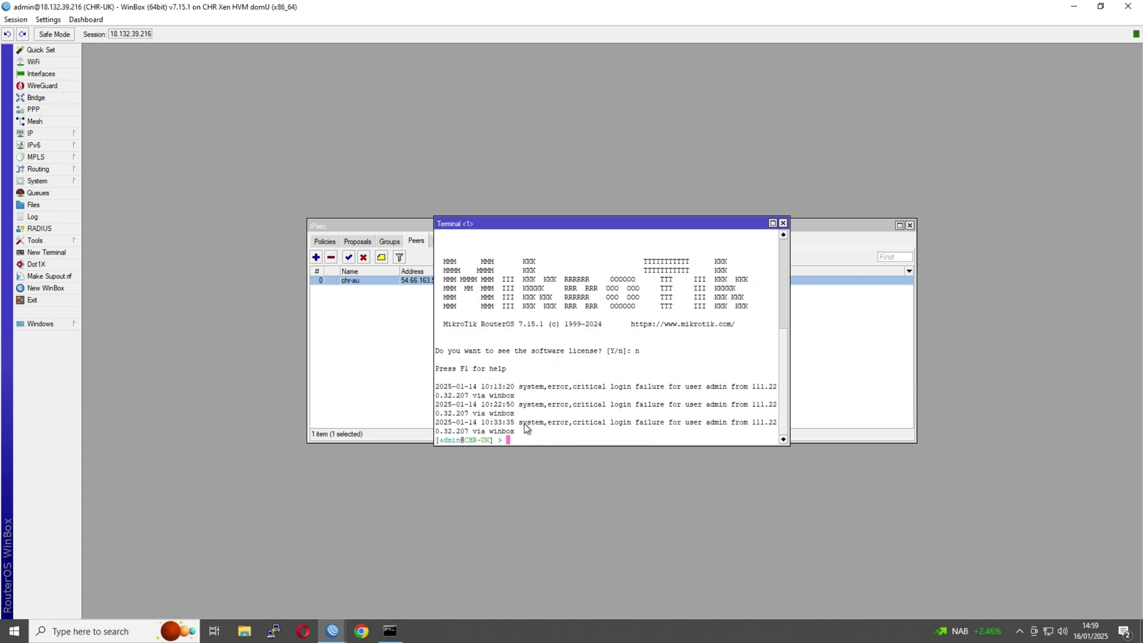
key("Return")
type("'''")
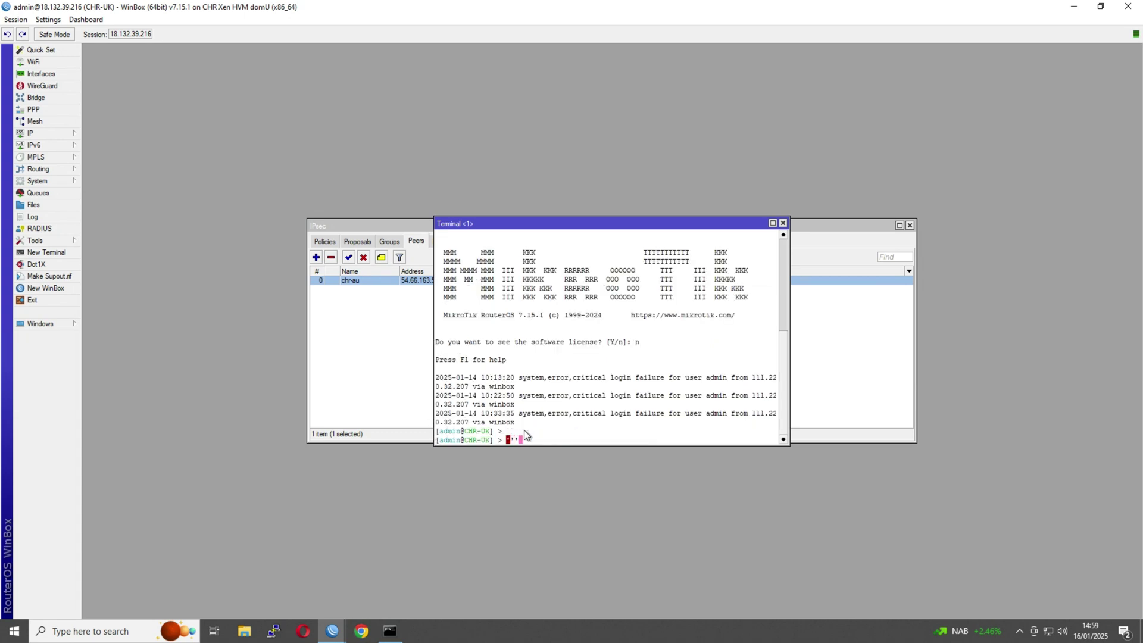
key("Return")
key("Return")
key("Return")
key("Return")
key("Return")
key("Return")
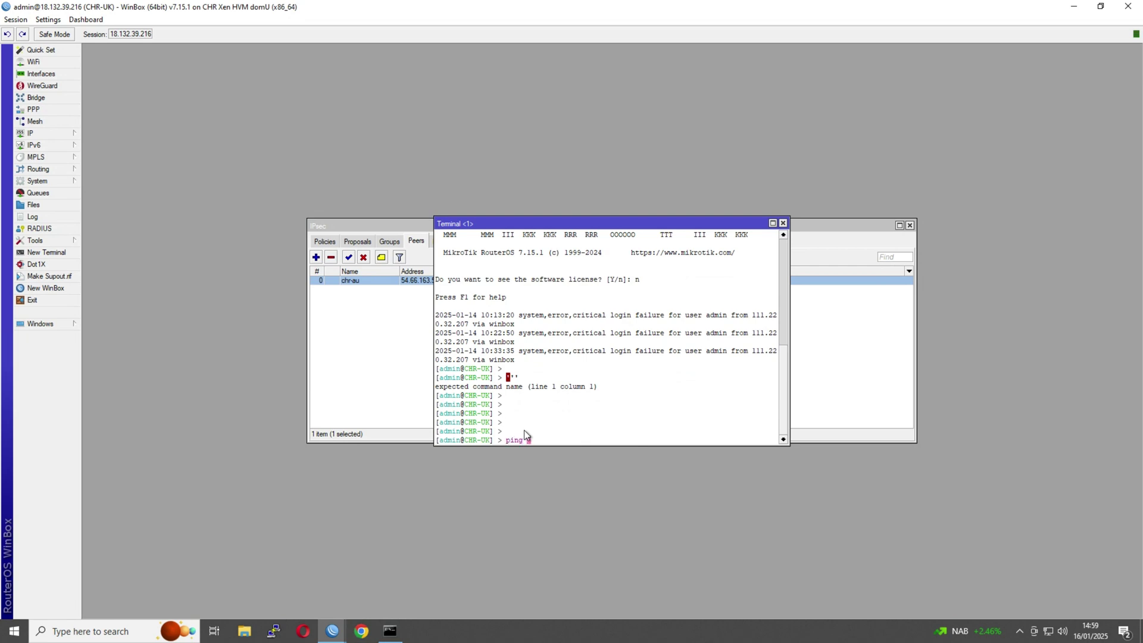
type("ping chr-au.mikrotikmasters.com")
key("Return")
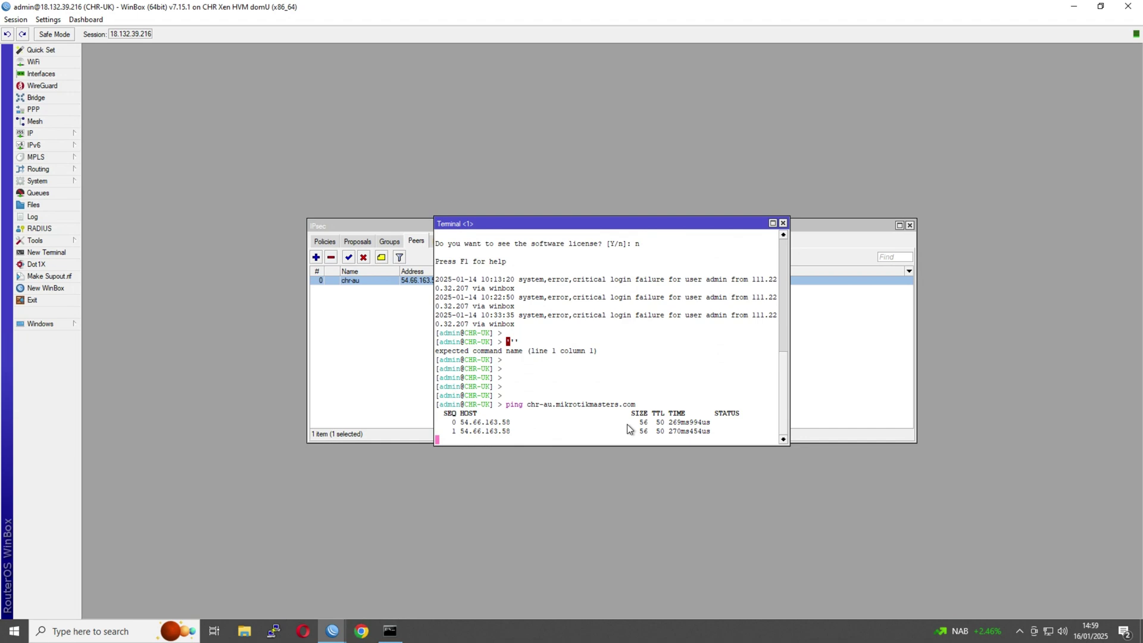
key("ctrl+c")
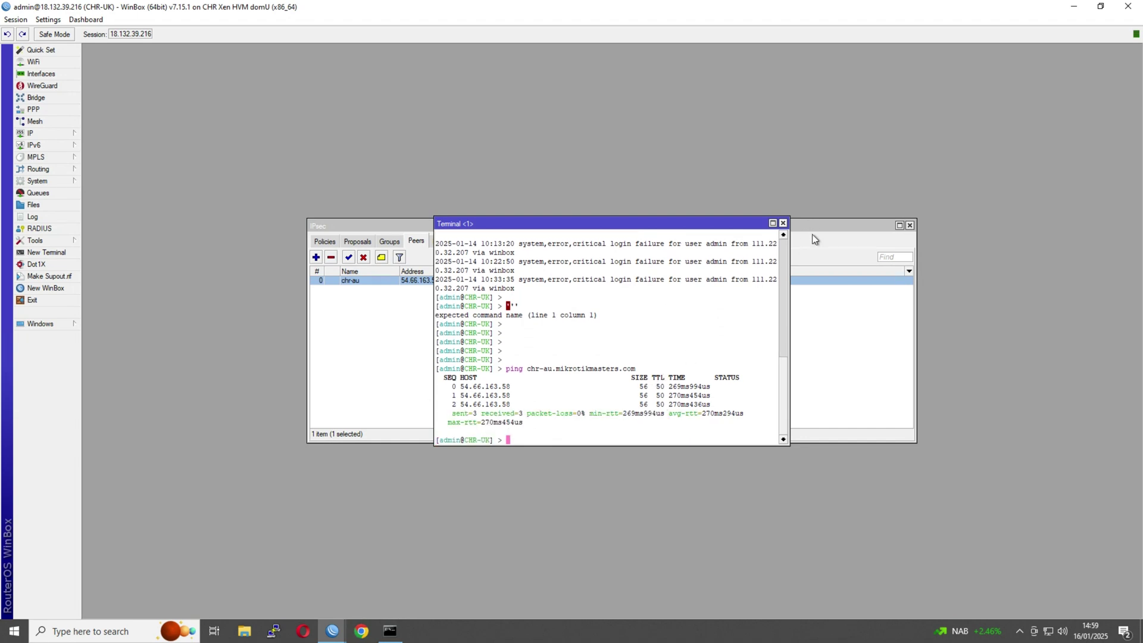
left_click(782, 223)
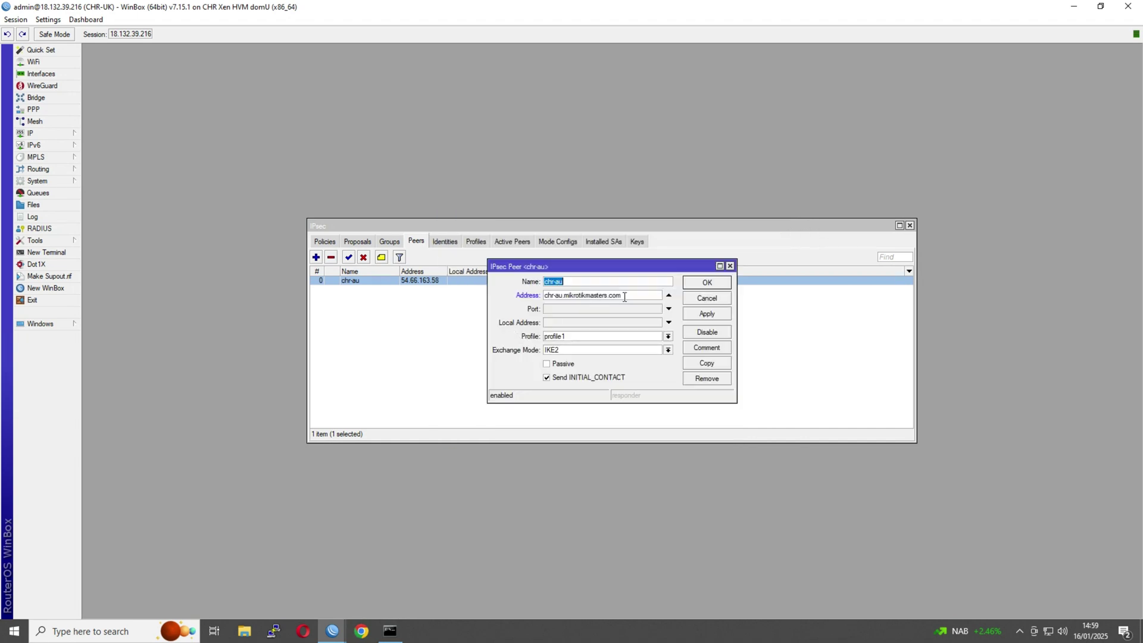
Save the chr-au peer and confirm its policy's PH2 state shows established.
left_click(704, 318)
left_click(703, 284)
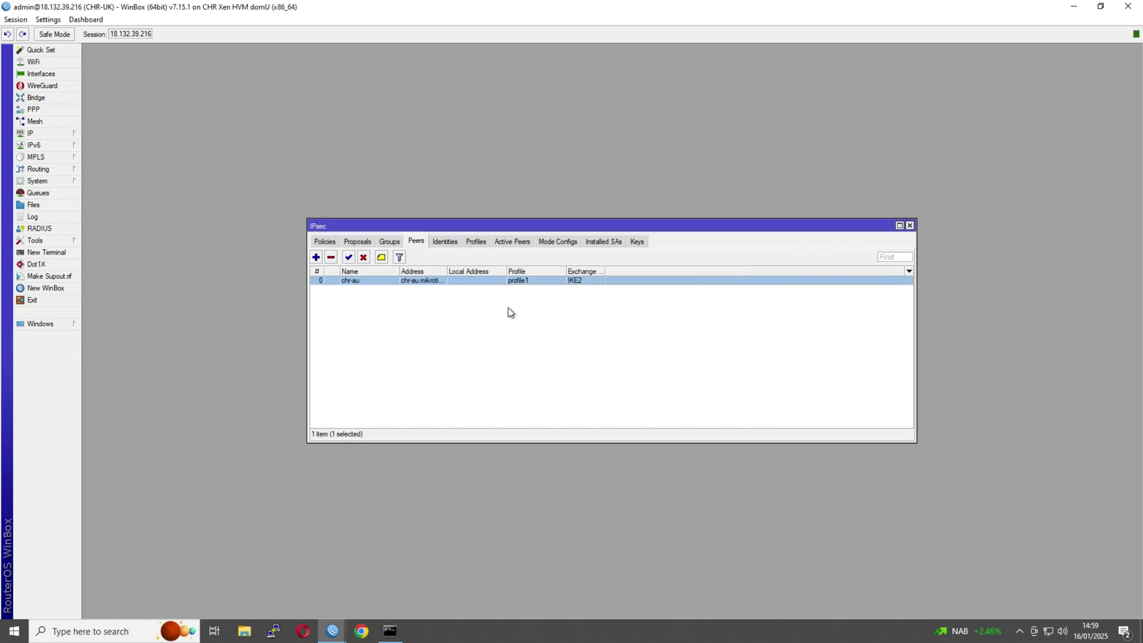
left_click(322, 244)
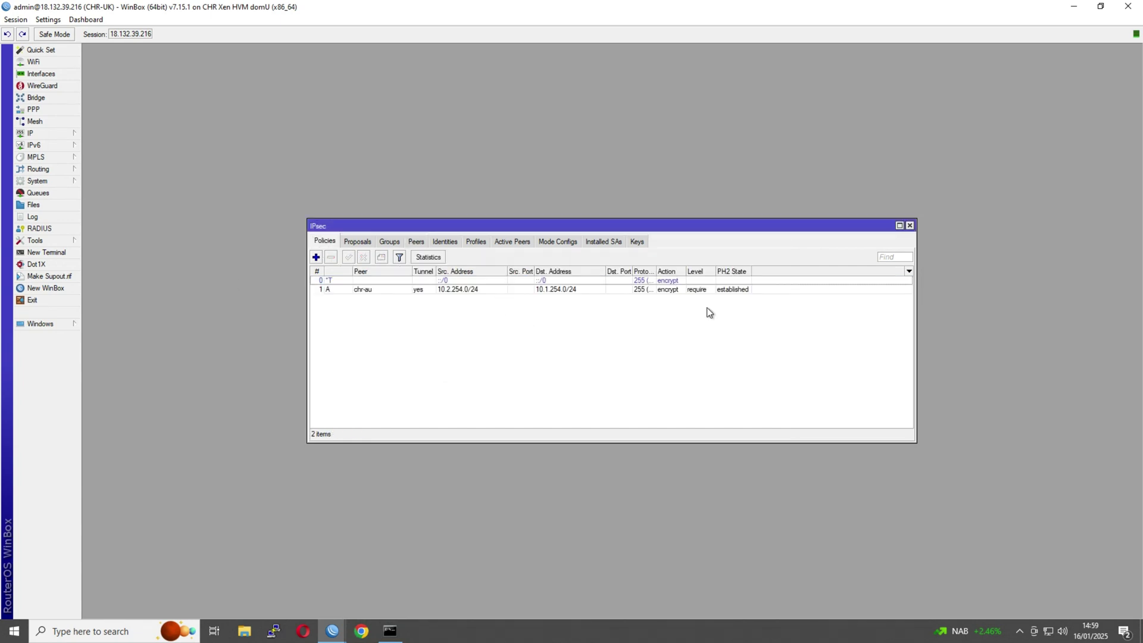
left_click(756, 290)
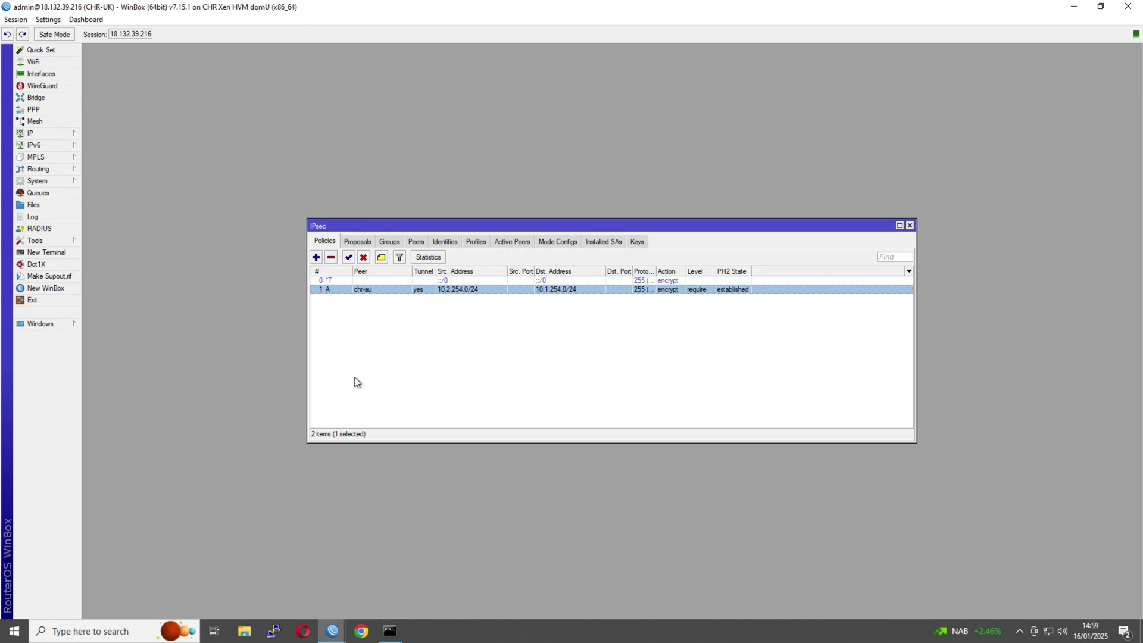
Ping 10.1.1.1 across the tunnel from a UK router terminal and check 0% loss.
left_click(39, 254)
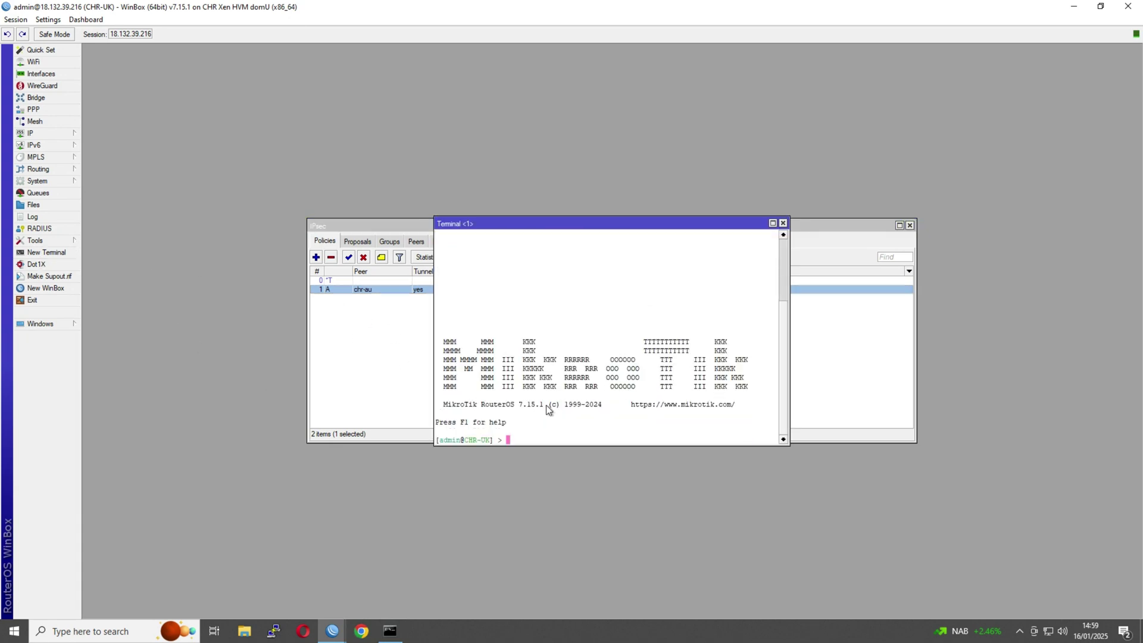
type("ping 10.1.1.1.")
key("BackSpace")
key("Return")
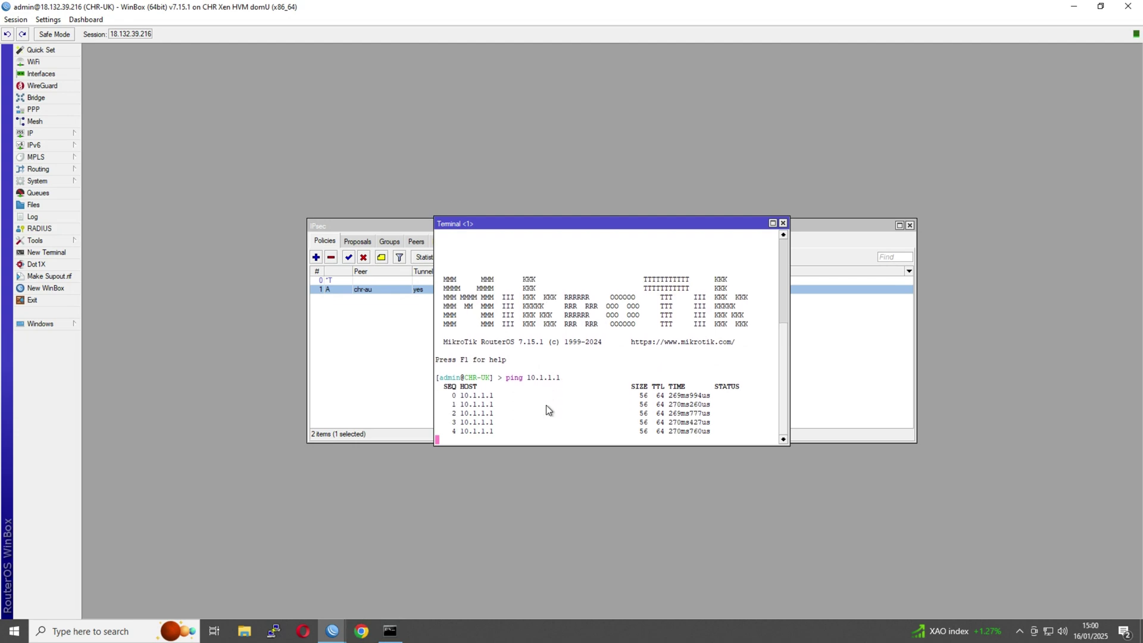
key("ctrl+c")
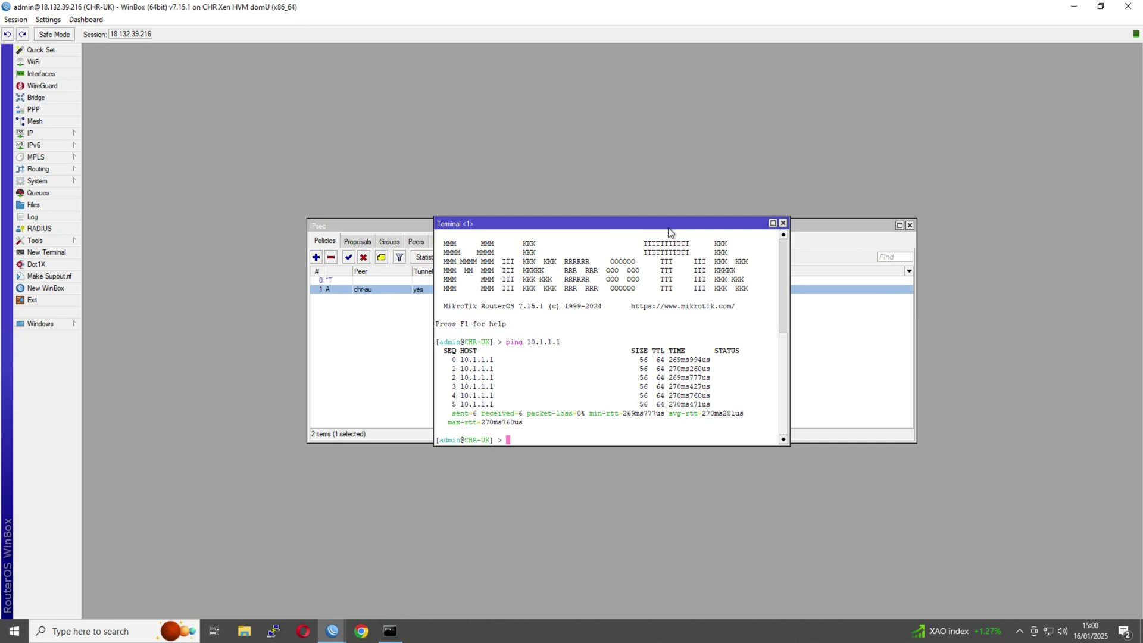
left_click(783, 223)
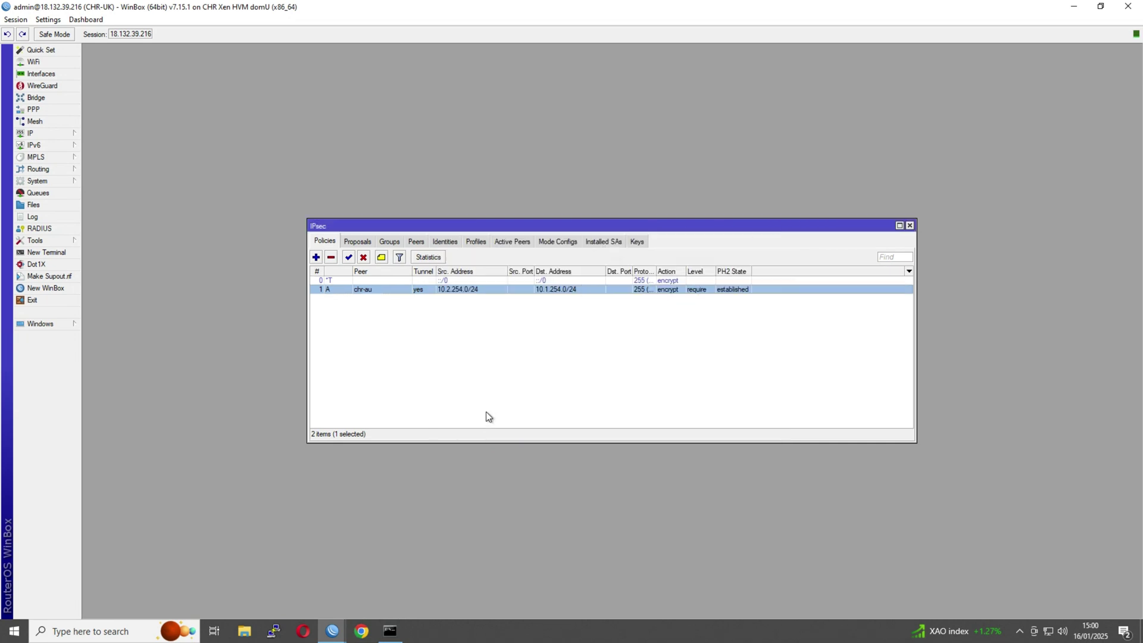